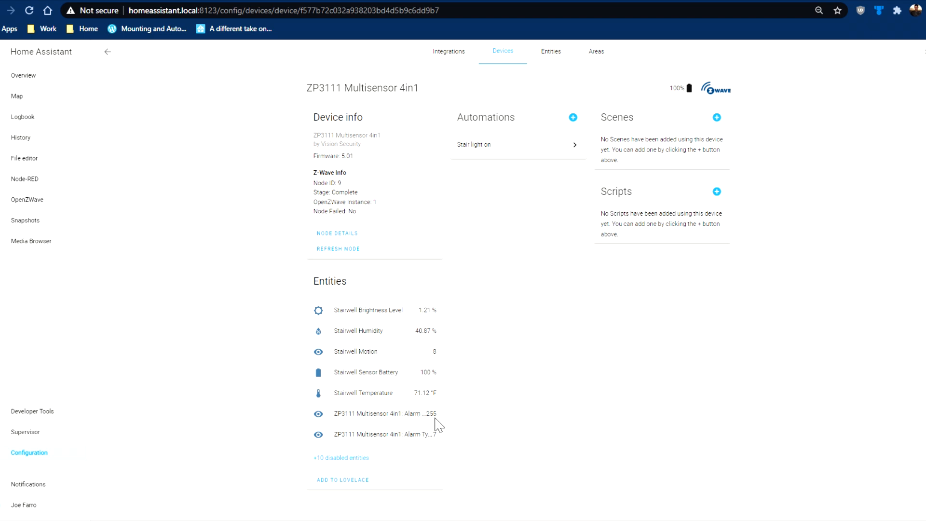
- Copy the entity ID of the ZP3111 Multisensor 4in1: Alarm Level entity from its settings and close them
click(346, 415)
drag(434, 300, 336, 308)
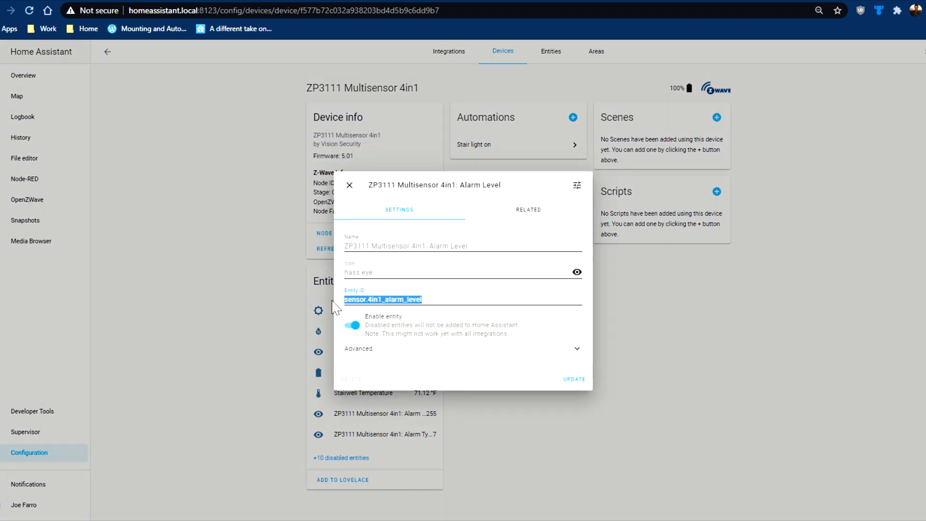
click(349, 184)
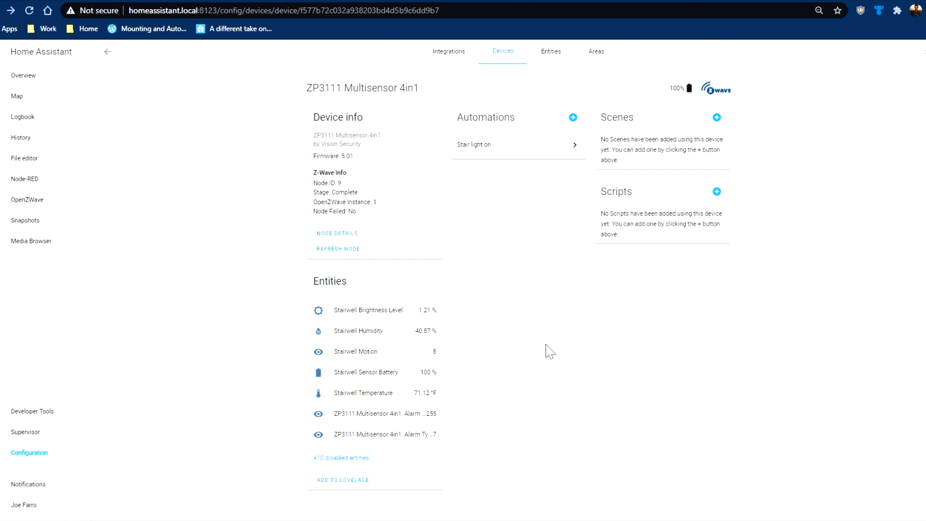
- Create a new automation from the multisensor device, starting with the "Stairwell Temperature temperature changes" trigger
click(573, 119)
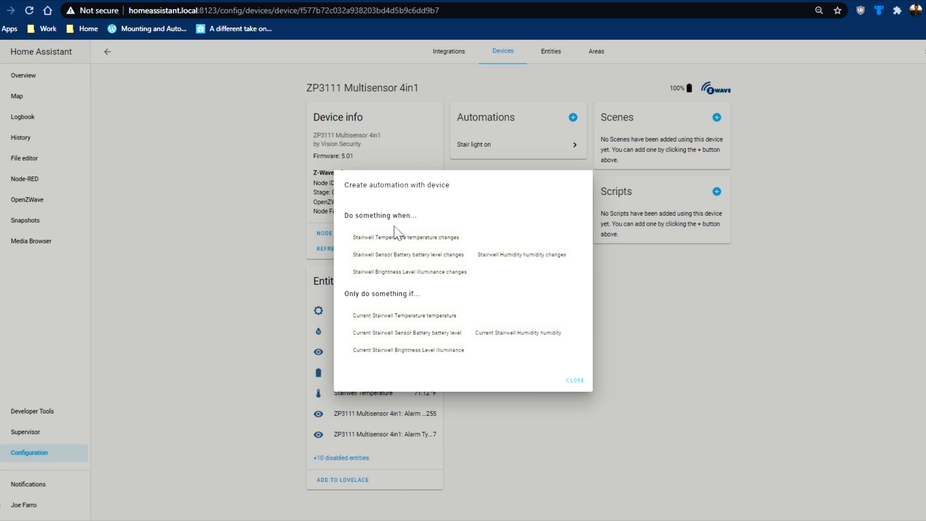
click(425, 239)
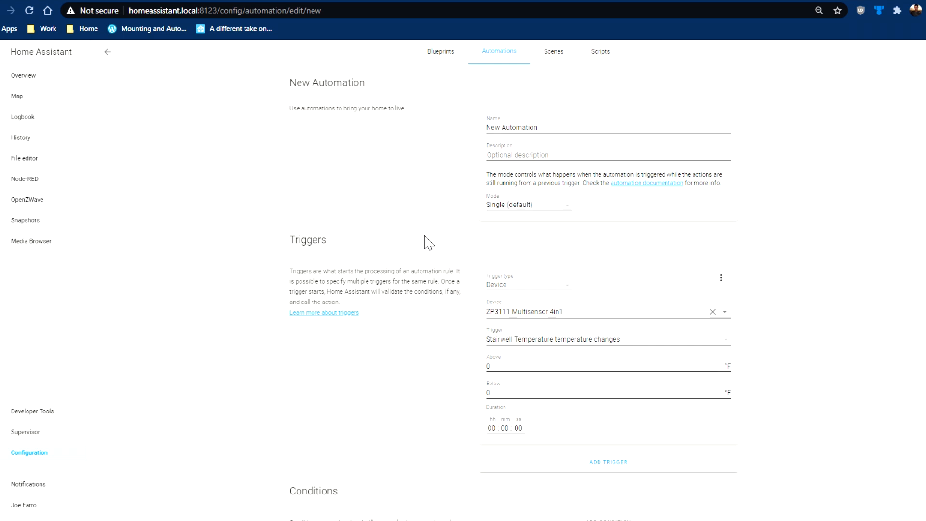
scroll(610, 368, down, 4)
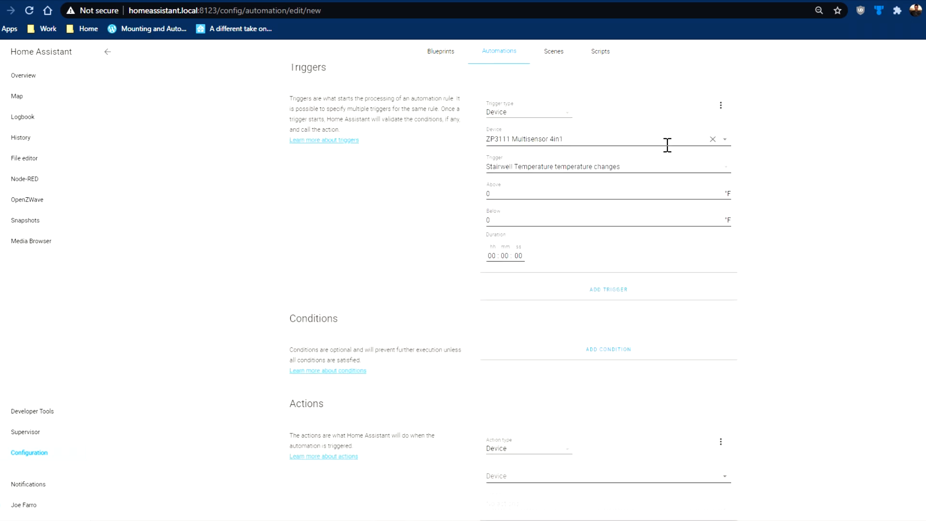
scroll(574, 222, up, 3)
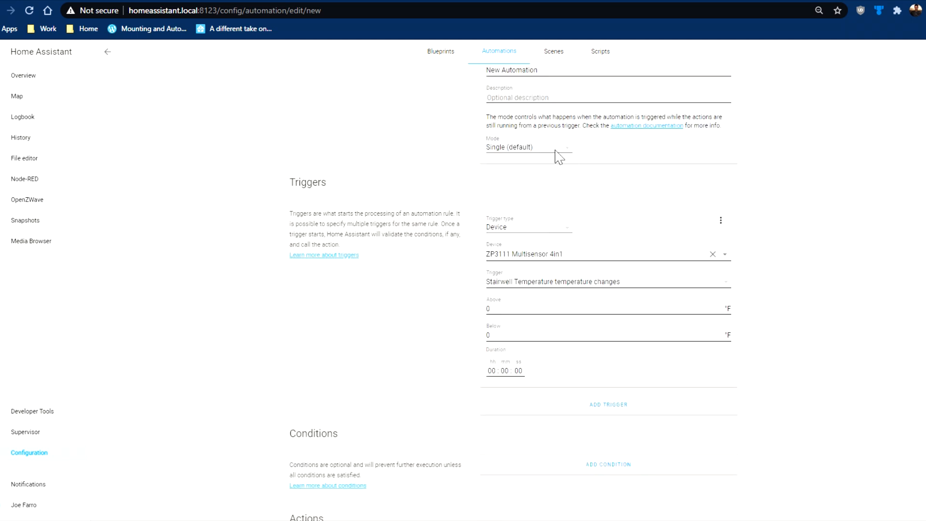
- Rename the new automation as "Stairwell lights on motion"
scroll(554, 145, up, 1)
drag(578, 120, 393, 124)
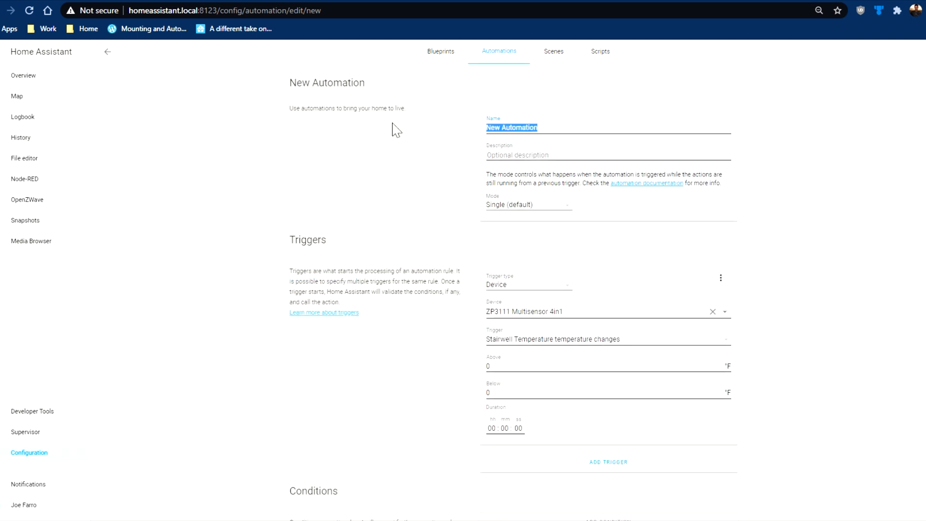
key(BackSpace)
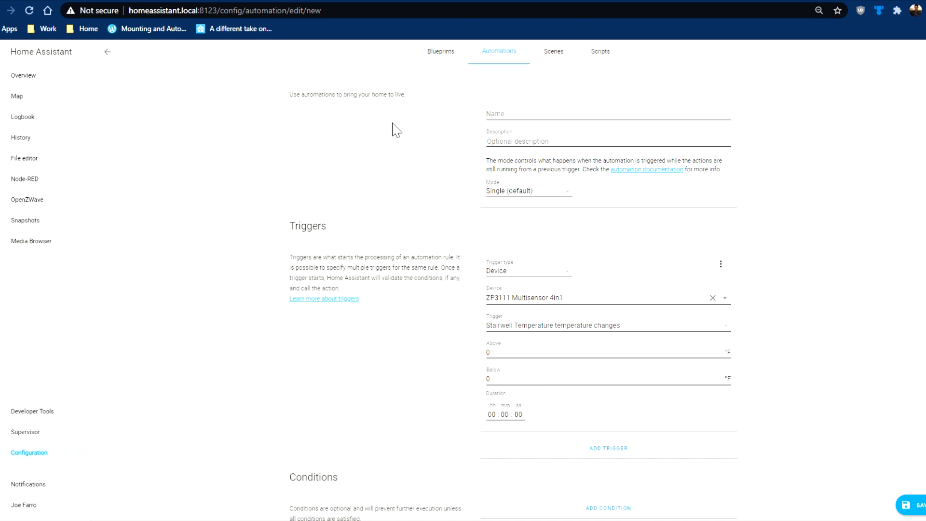
text(Stairwell lights on motion)
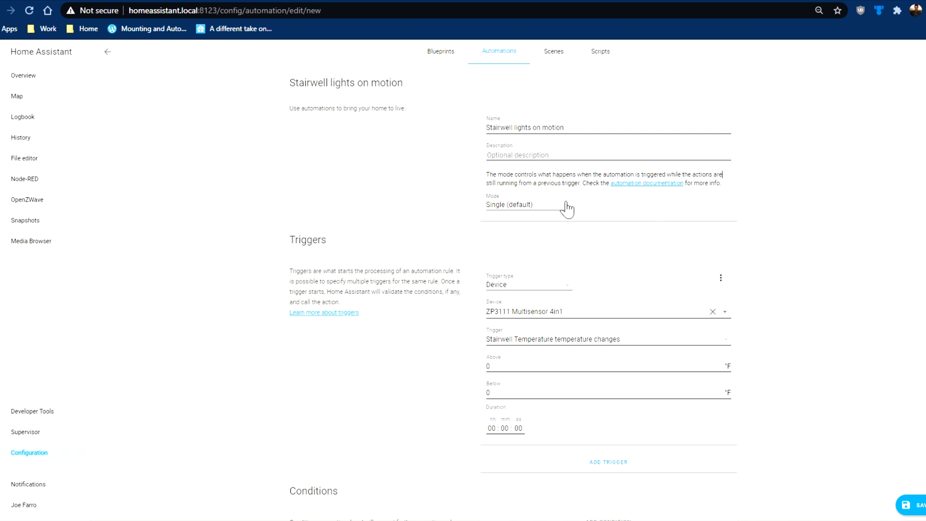
- Change the trigger type to State and set its entity to sensor.4in1_alarm_level
click(552, 284)
scroll(554, 369, down, 1)
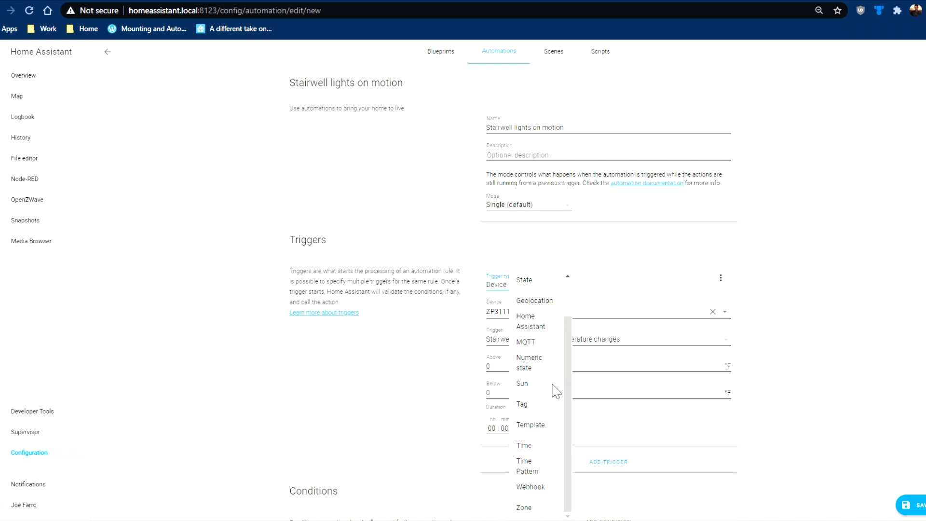
scroll(544, 329, up, 2)
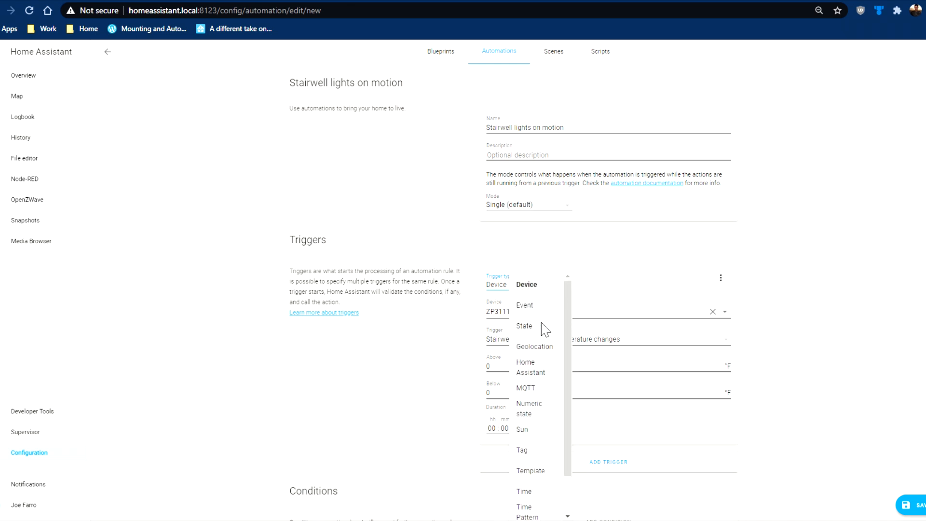
click(534, 328)
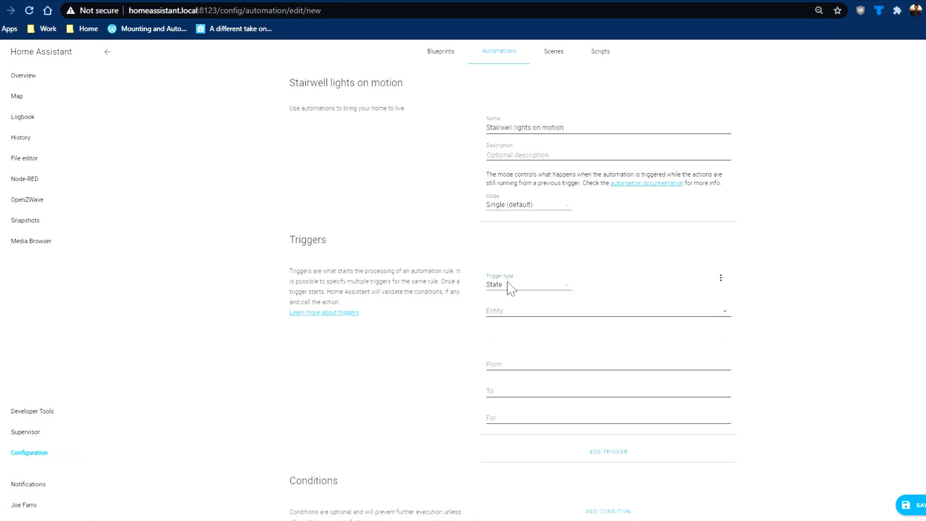
click(555, 309)
text(sensor.4in1_alarm_level)
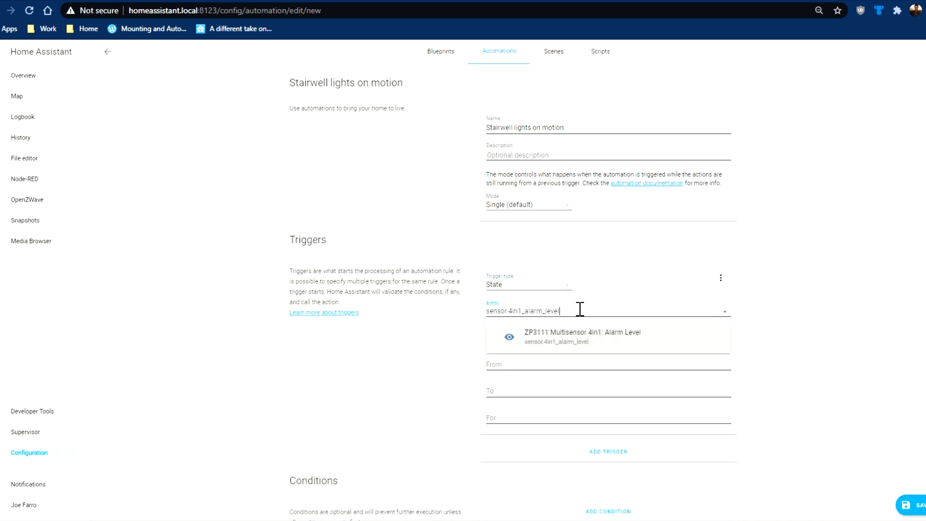
click(778, 337)
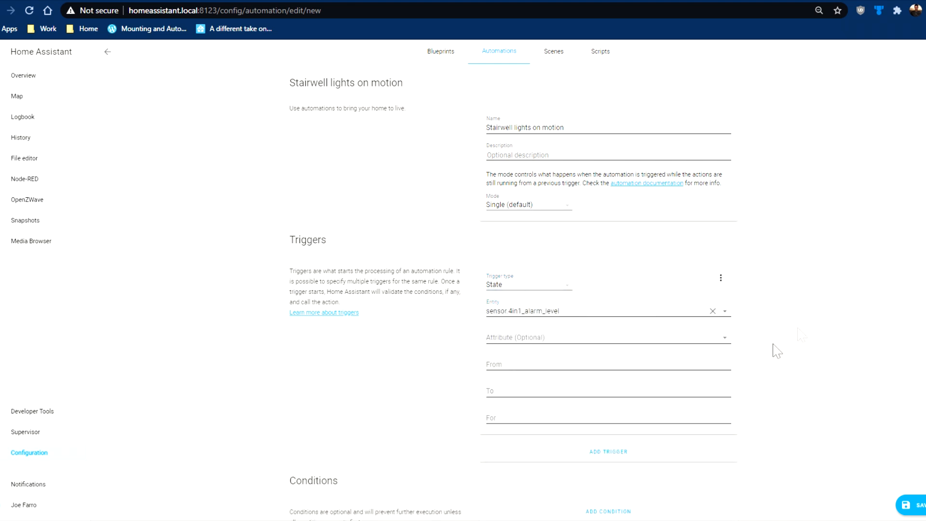
- Make the state trigger fire on a change from 0 to 255, leaving the attribute empty
click(528, 337)
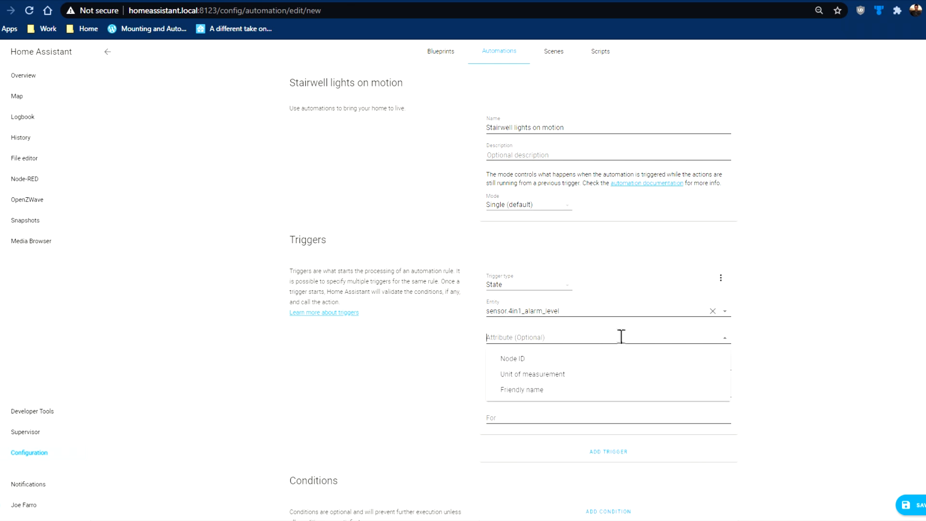
click(772, 353)
click(496, 365)
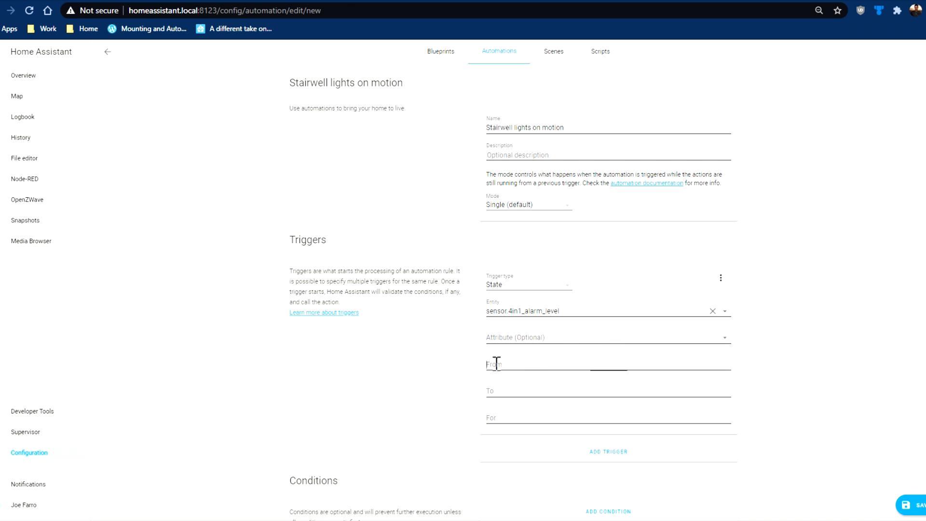
text(0)
click(545, 390)
text(255)
key(Tab)
- Add a condition to the automation and set its type to Time
scroll(767, 282, down, 4)
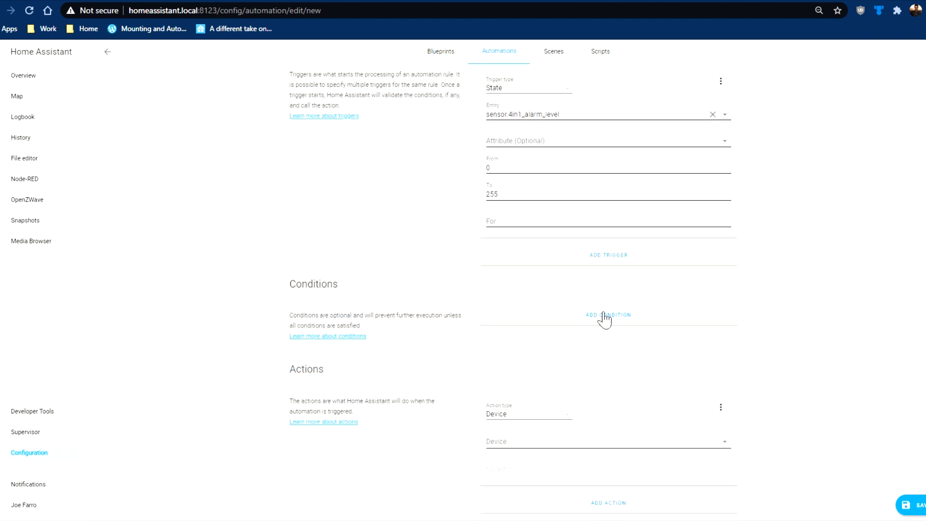
click(604, 316)
click(557, 329)
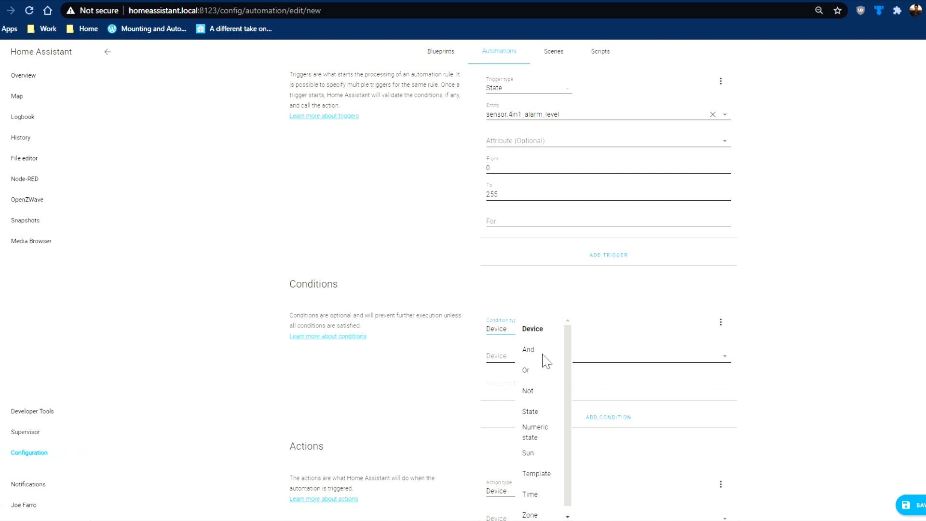
scroll(544, 384, down, 1)
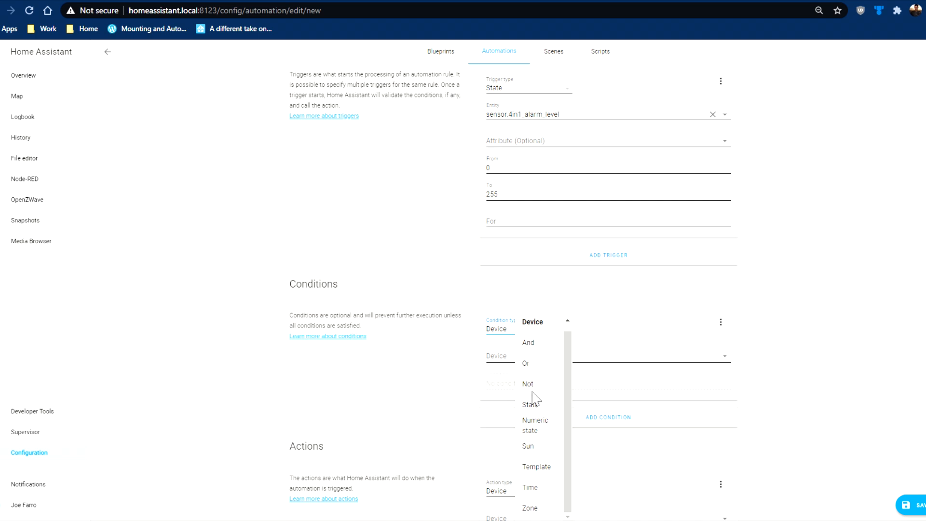
click(530, 487)
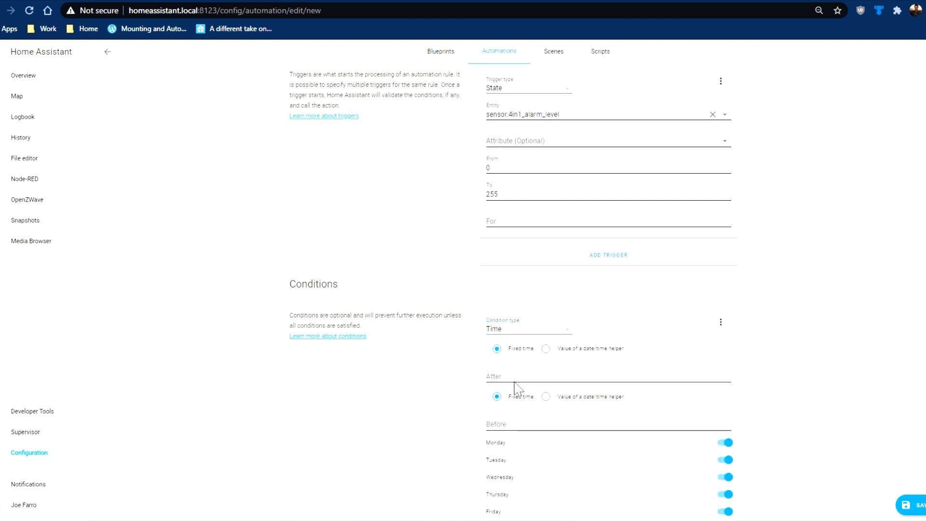
click(556, 372)
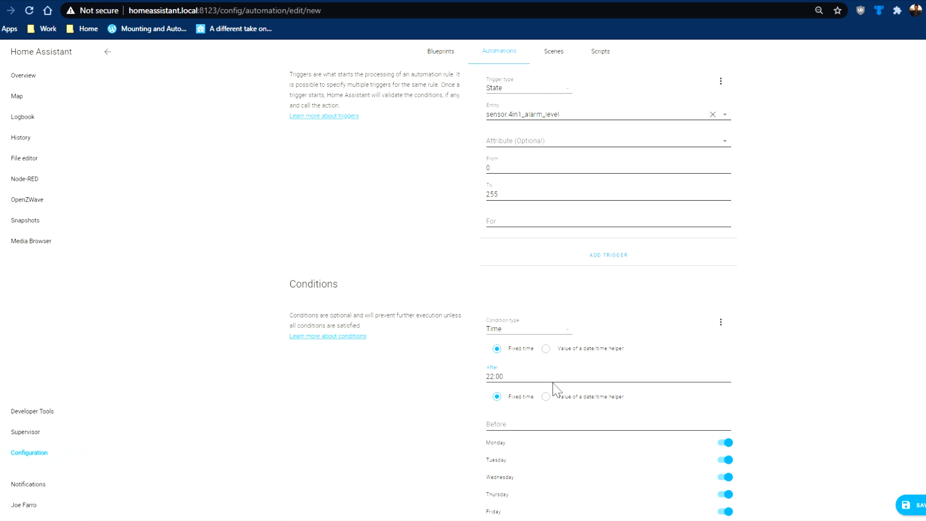
scroll(518, 372, down, 1)
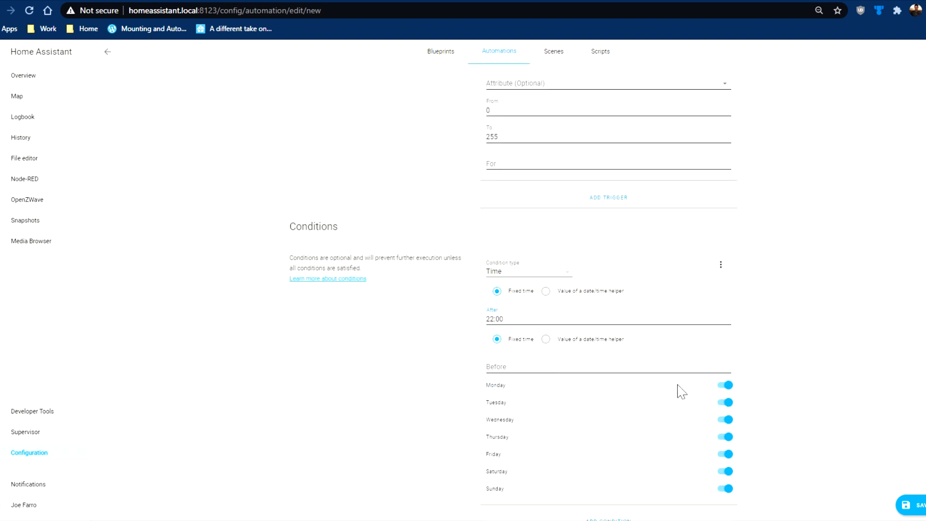
click(725, 396)
click(530, 271)
click(536, 281)
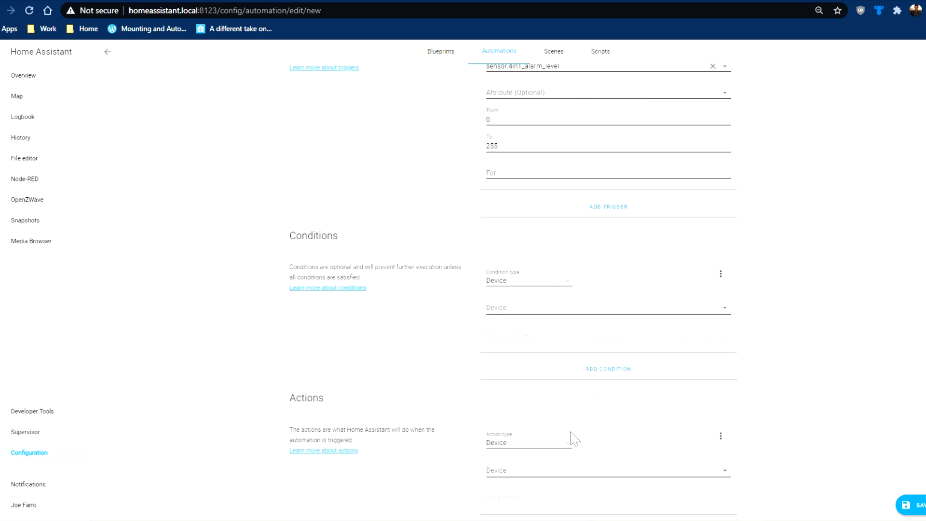
- Set the condition type to Time with a fixed After time of 22:00, keeping all weekdays enabled
click(549, 278)
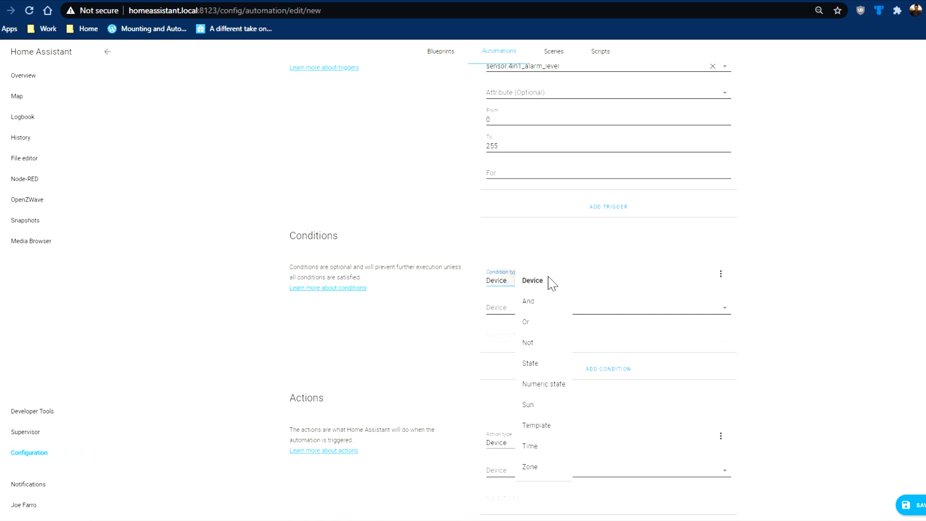
click(550, 448)
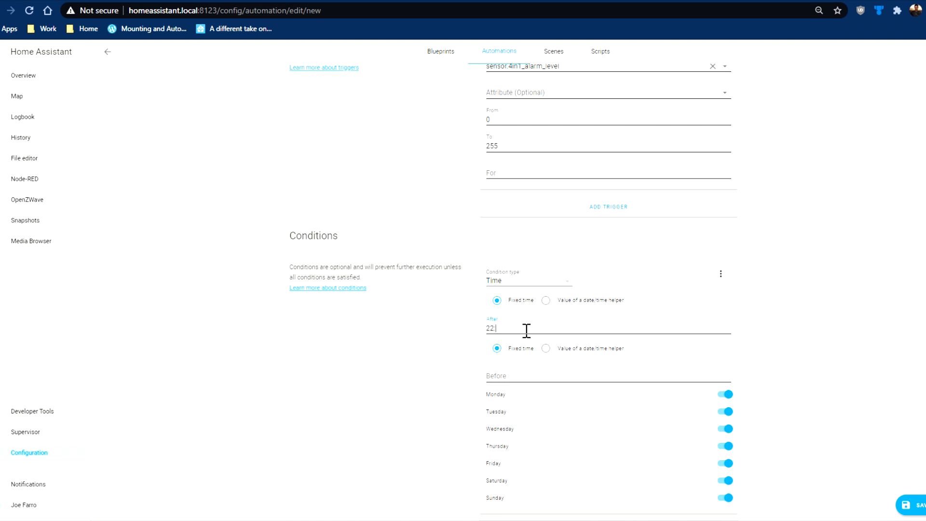
scroll(892, 323, down, 4)
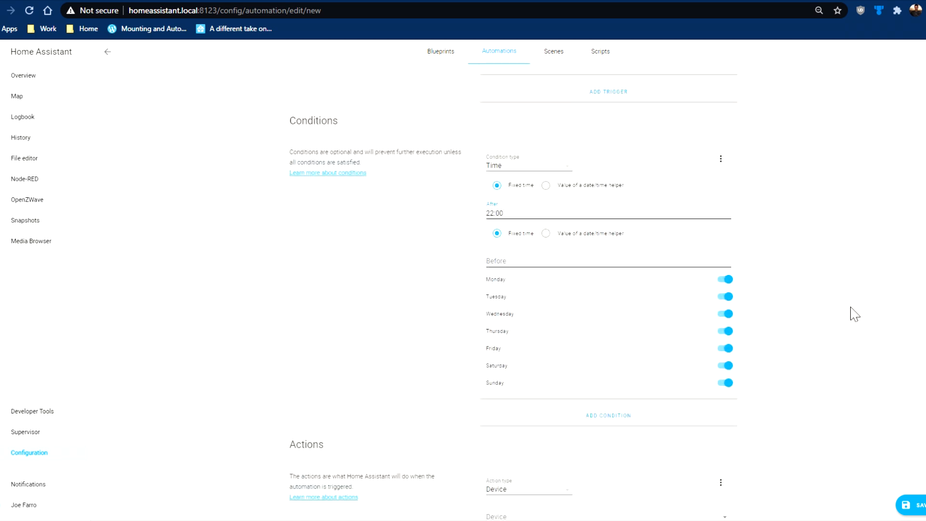
- Keep the action type as Device and choose Makerspace as the action's device
click(519, 432)
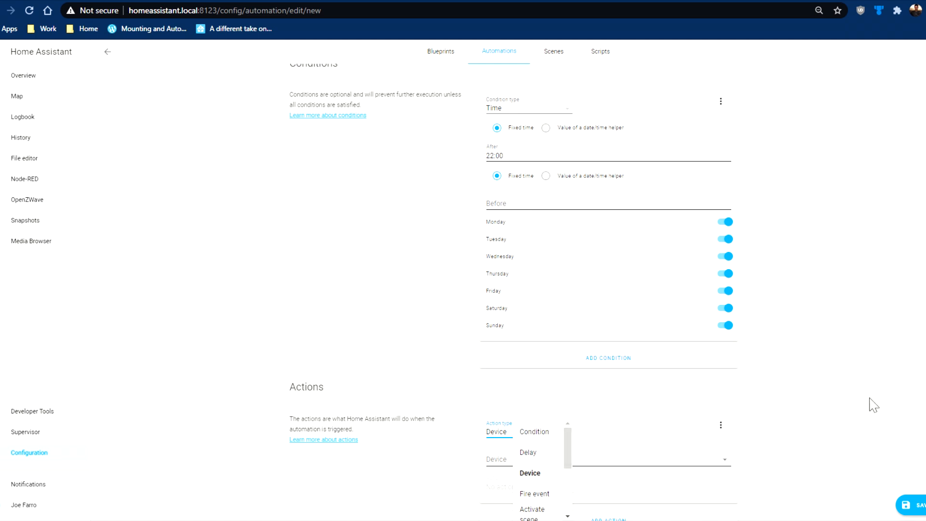
click(550, 475)
click(558, 462)
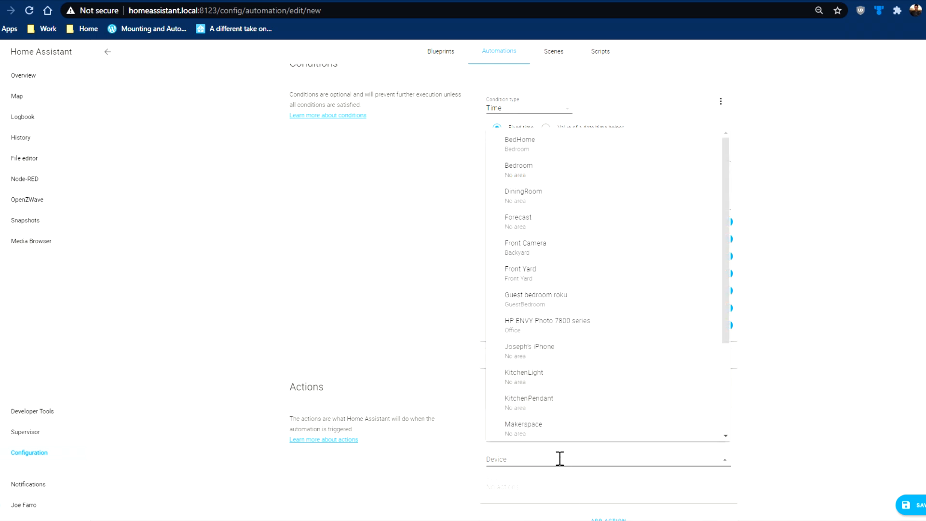
click(661, 453)
click(555, 433)
scroll(557, 491, down, 2)
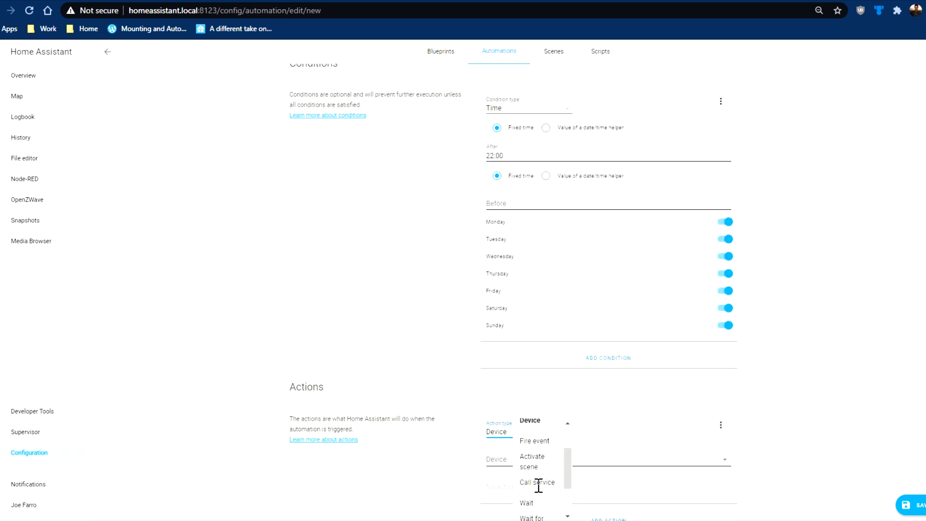
click(550, 423)
click(552, 461)
text(Maker)
click(540, 423)
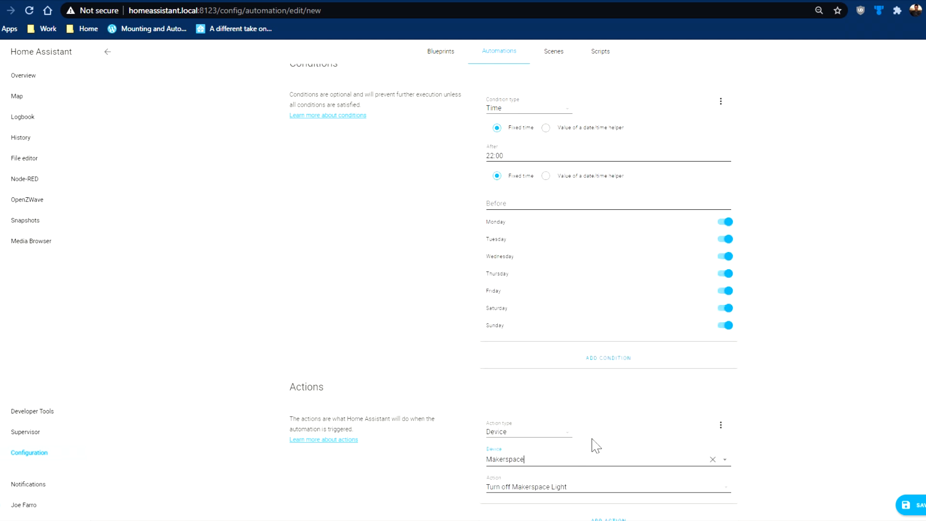
- Review the available Makerspace light actions, keep "Turn off Makerspace Light", and save the automation
scroll(840, 466, down, 1)
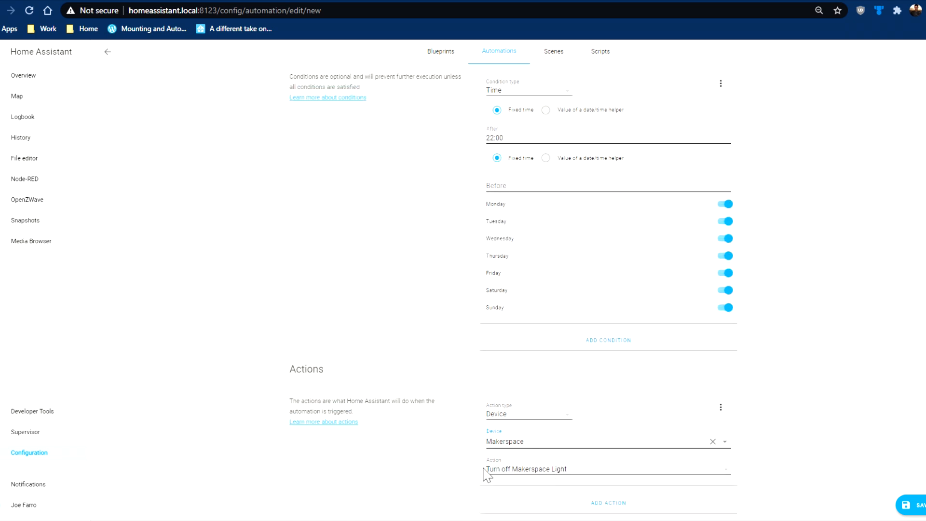
click(718, 469)
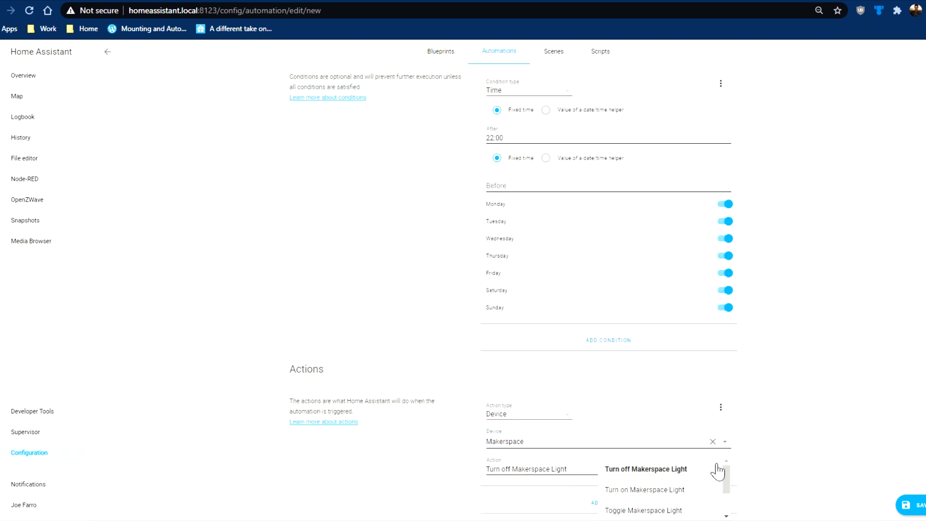
scroll(717, 470, down, 2)
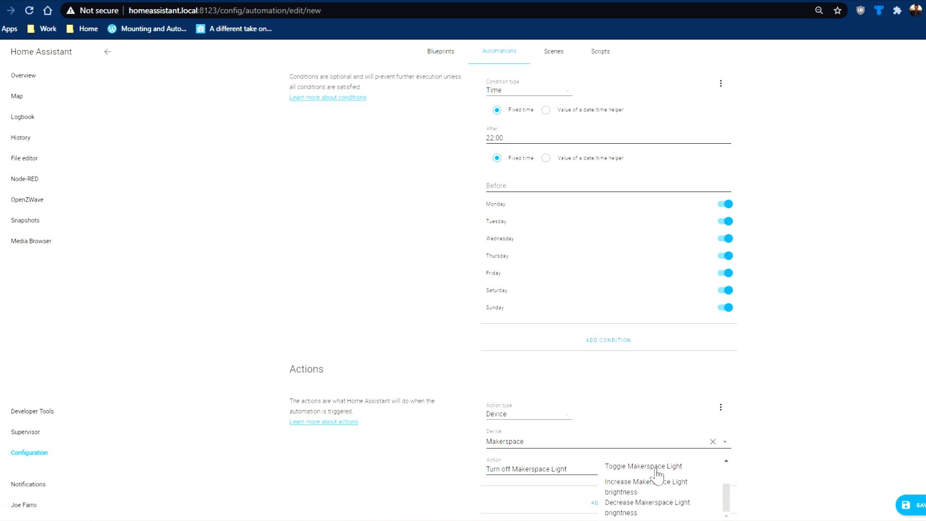
click(802, 470)
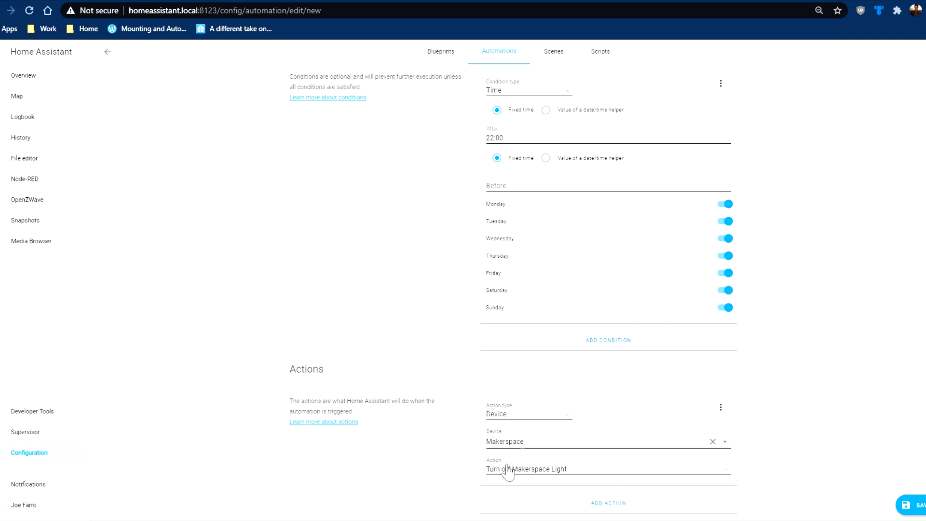
click(903, 505)
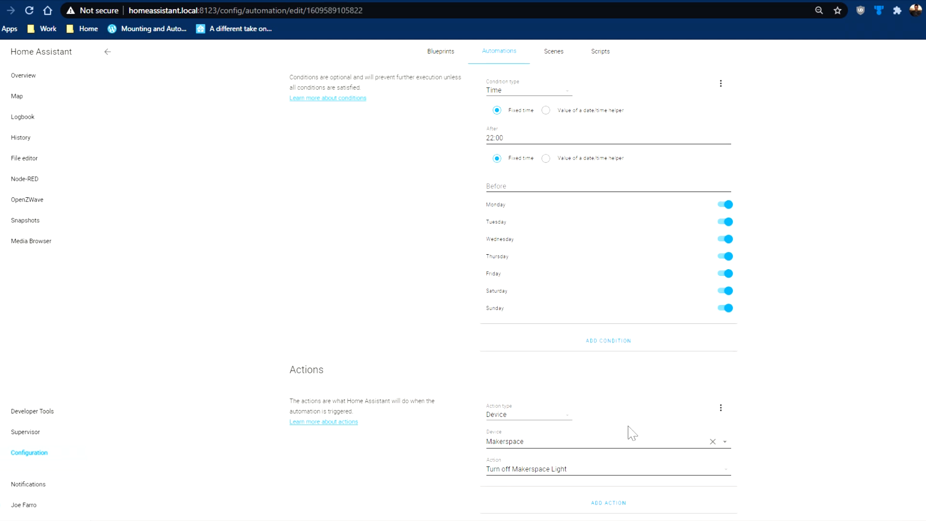
- Return to the configuration overview from the stairwell automation and open the list of automations
scroll(676, 259, up, 1)
scroll(647, 259, up, 8)
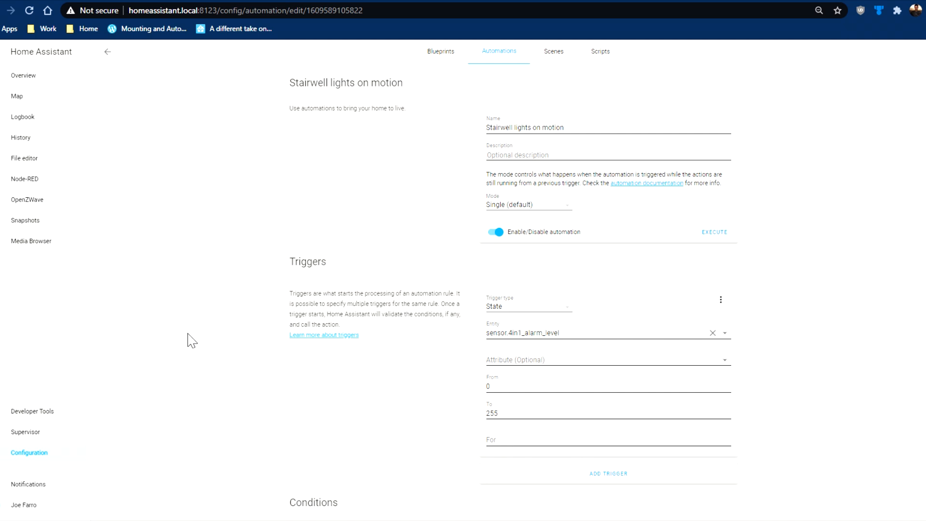
click(19, 455)
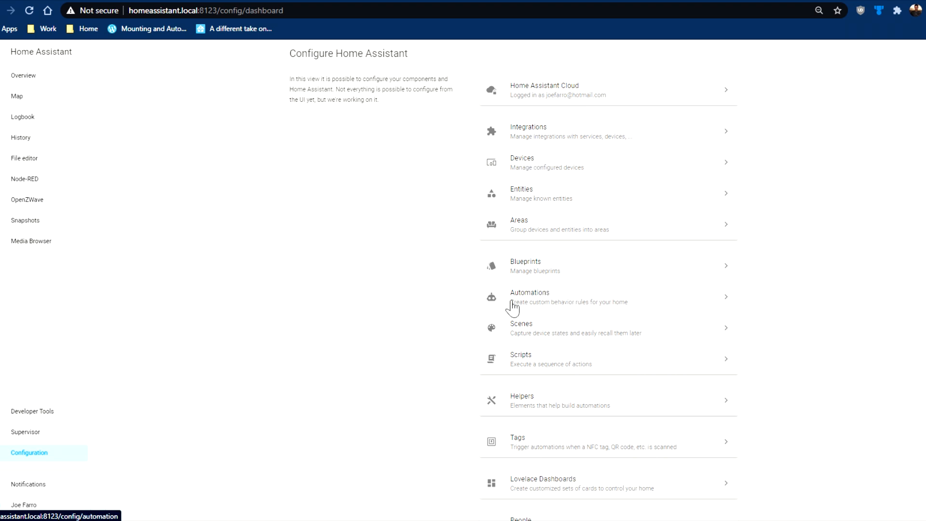
click(536, 300)
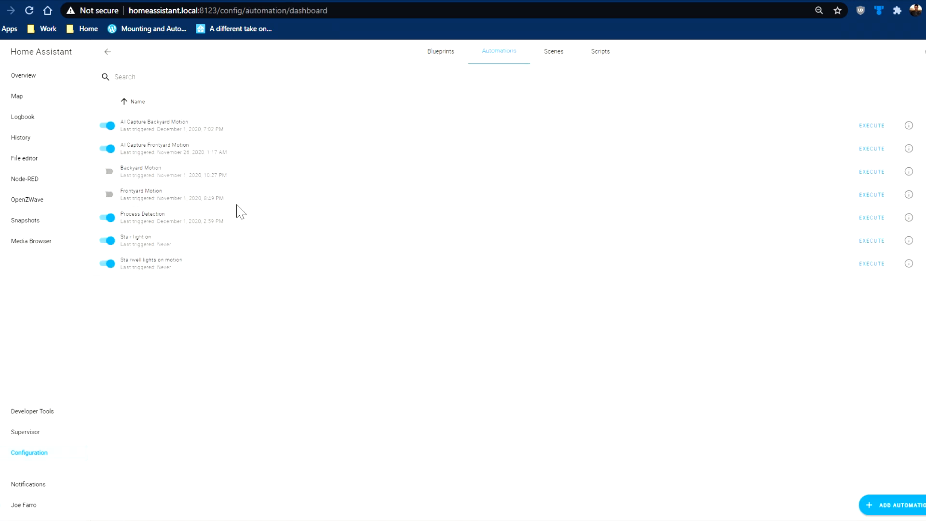
- Create a new automation from the description "Motion on camera star recording" and skip linking a motion device
click(891, 506)
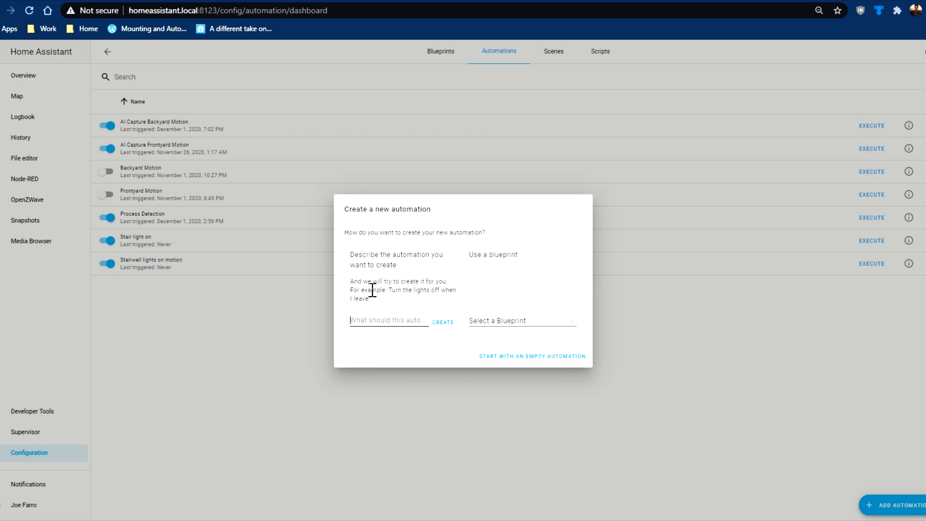
text(Motion on camera star recording)
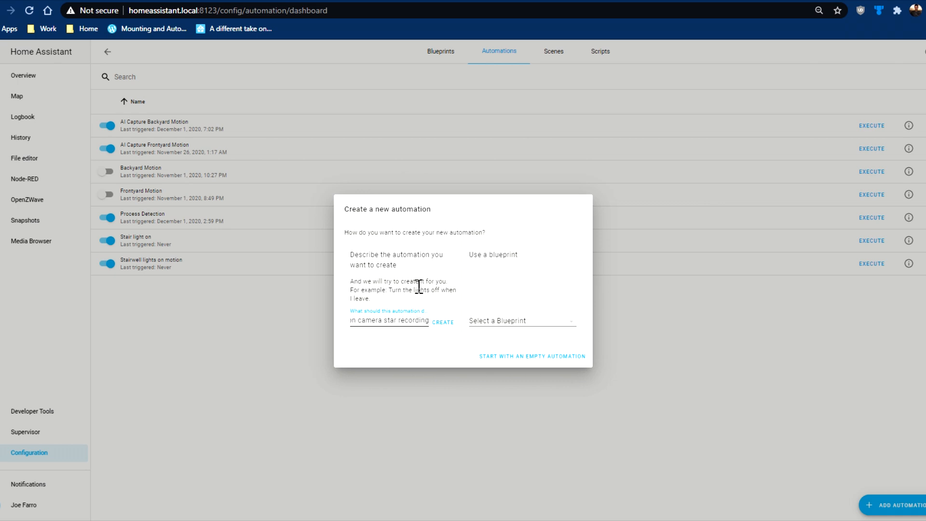
click(443, 322)
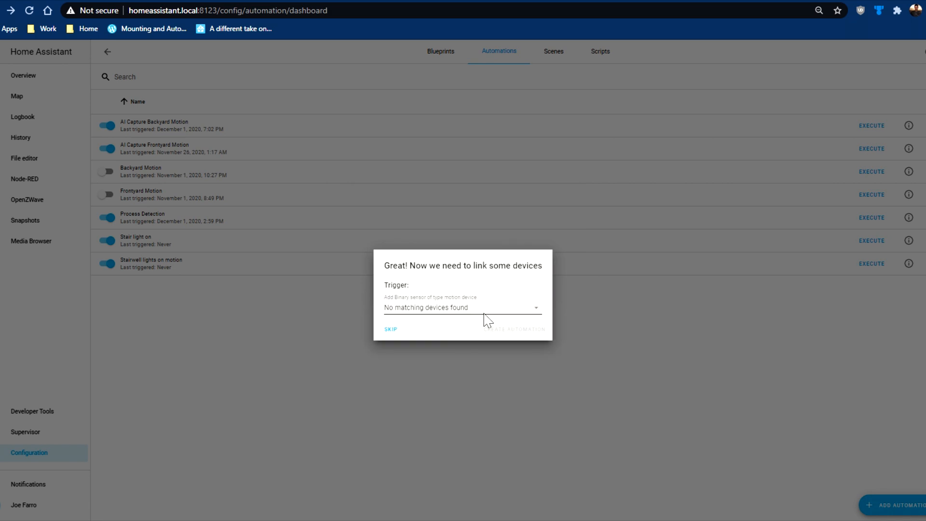
click(486, 309)
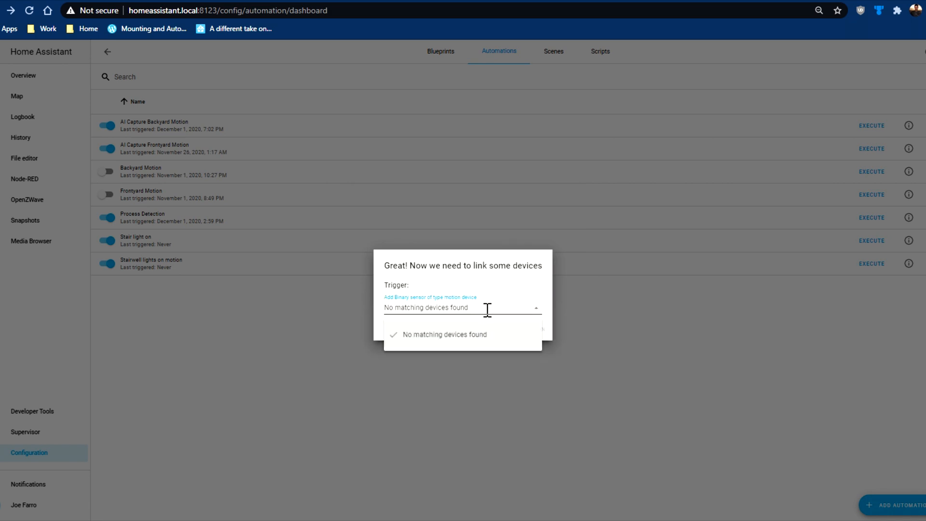
click(589, 266)
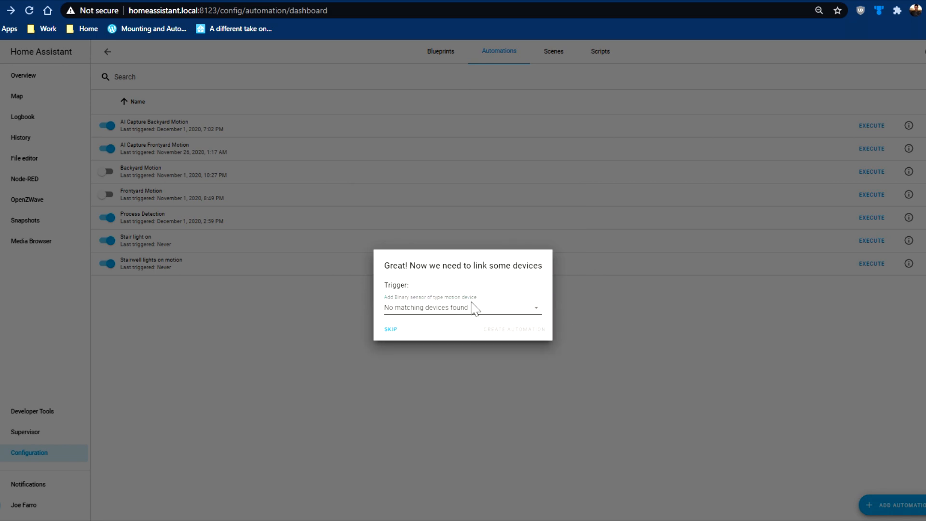
click(390, 330)
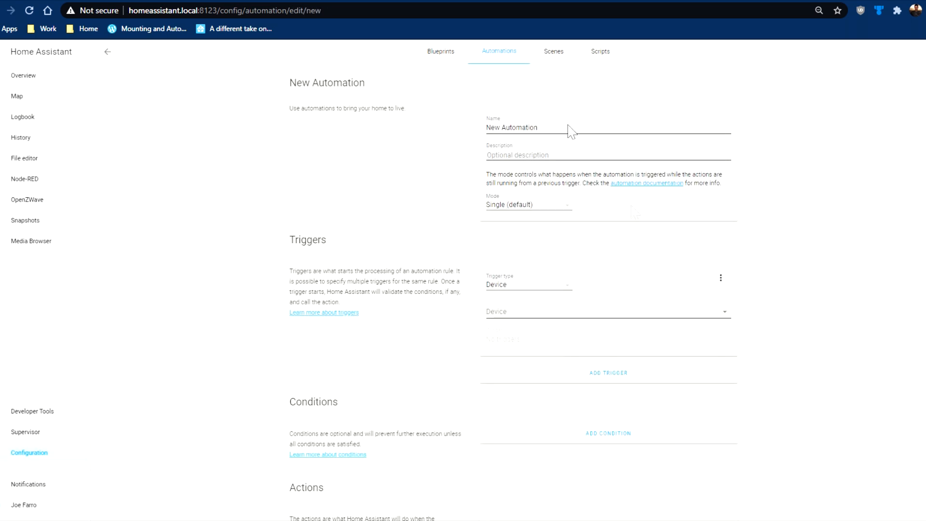
- Review the new automation's trigger types, sections and run modes, keeping the Device trigger type and Single (default) mode
click(553, 288)
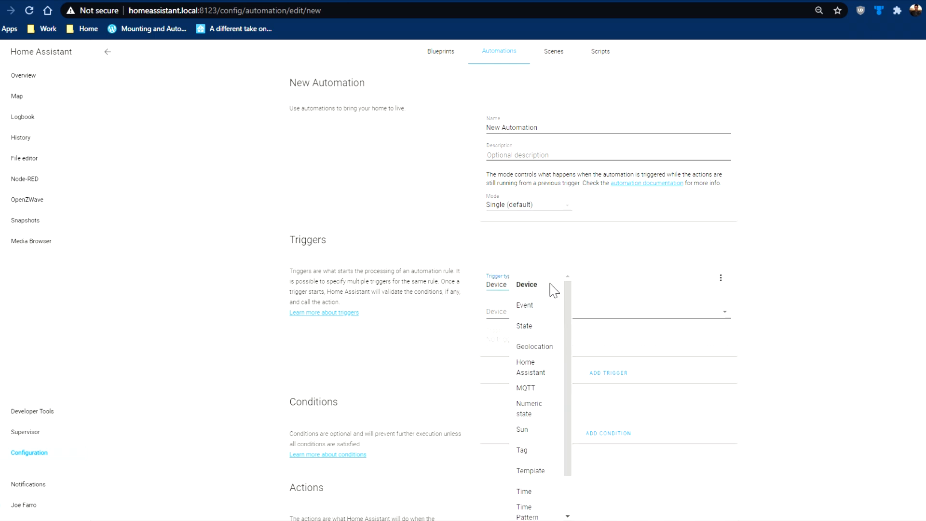
scroll(557, 349, down, 1)
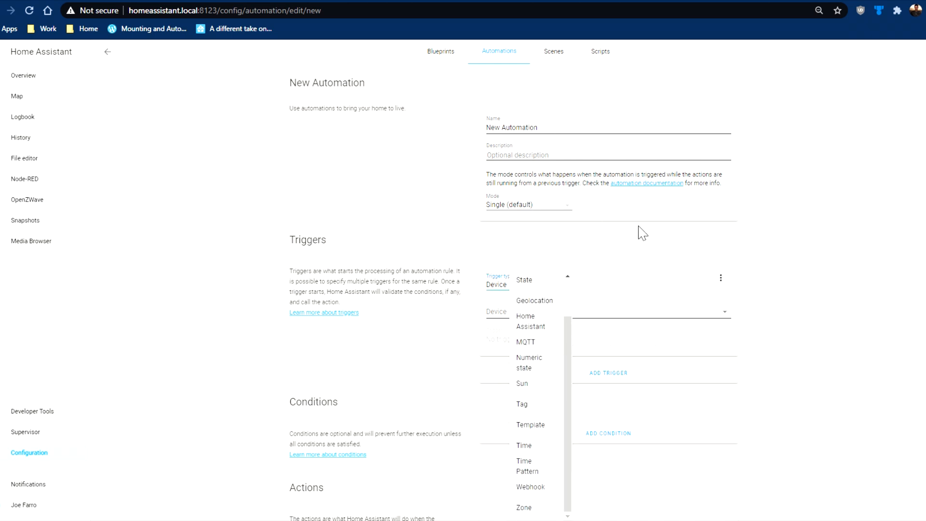
click(858, 247)
scroll(767, 295, down, 2)
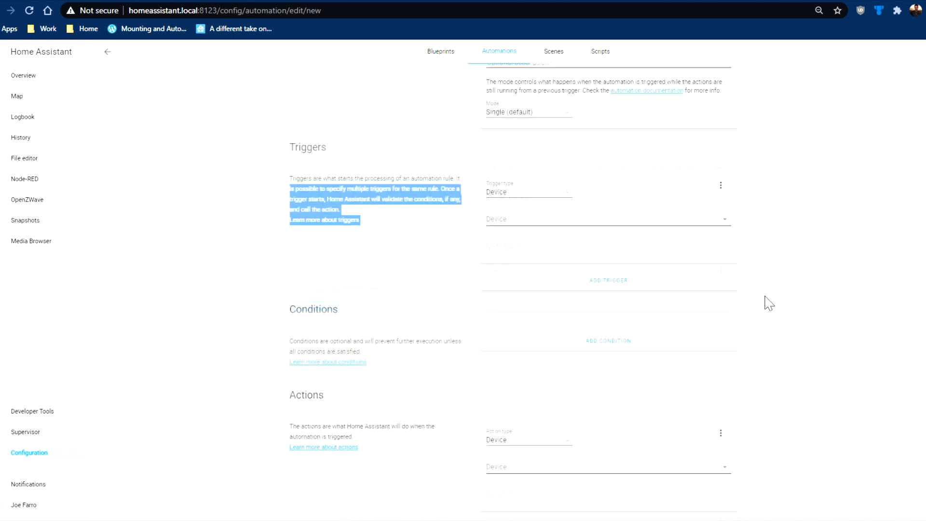
scroll(780, 296, up, 2)
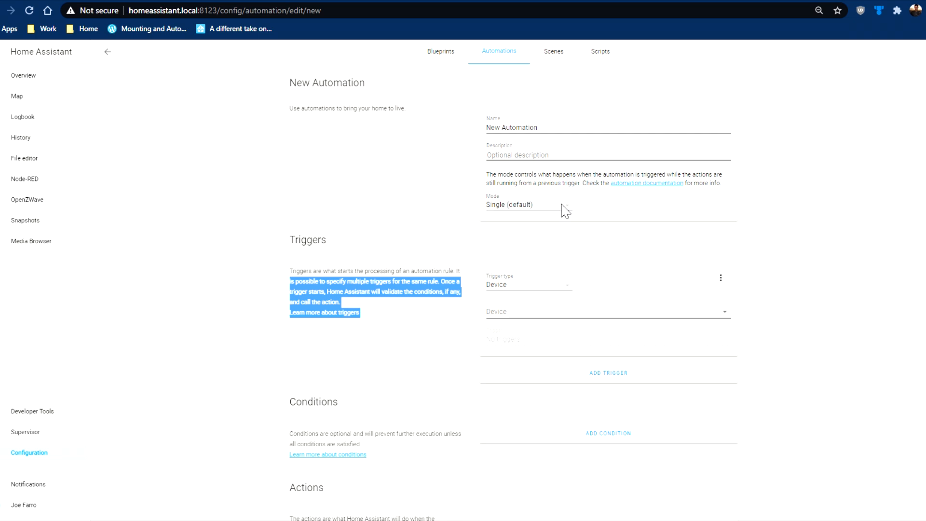
click(557, 205)
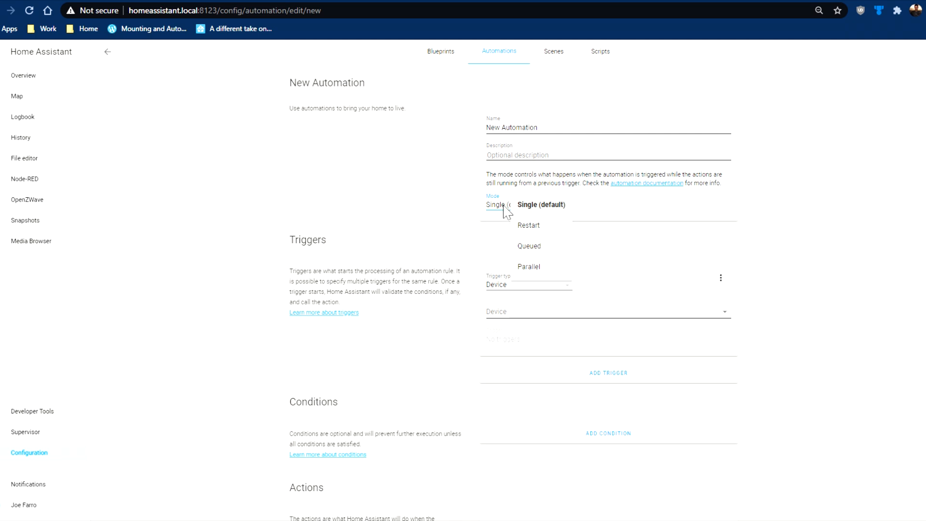
click(784, 192)
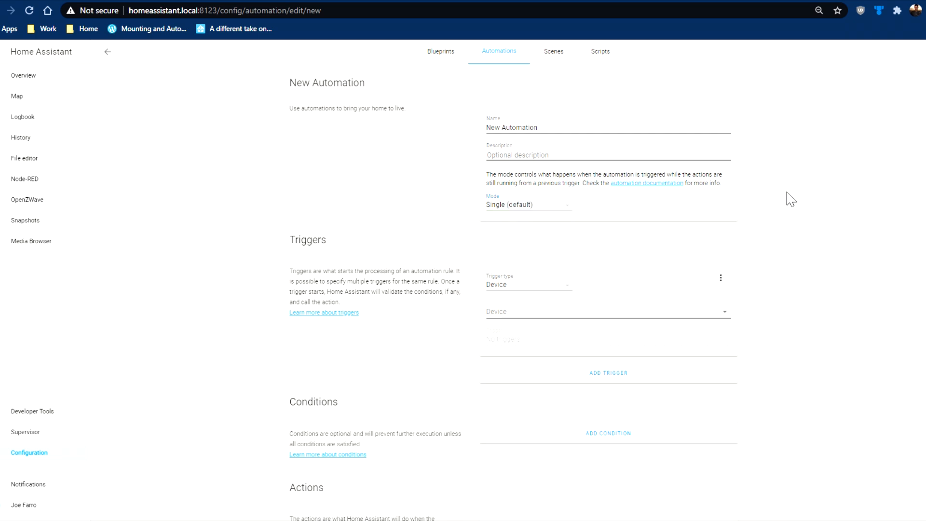
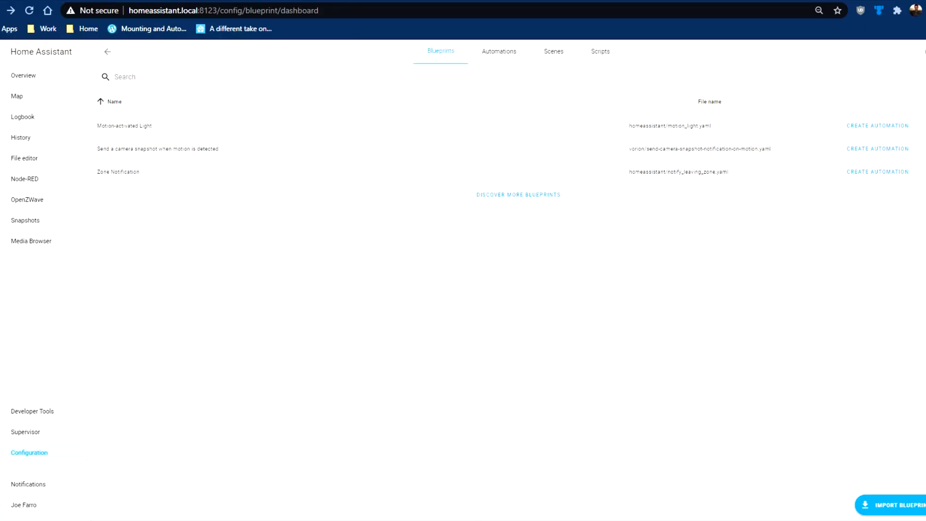
- Check the automations list, return to the blueprints list and start importing a blueprint
click(499, 62)
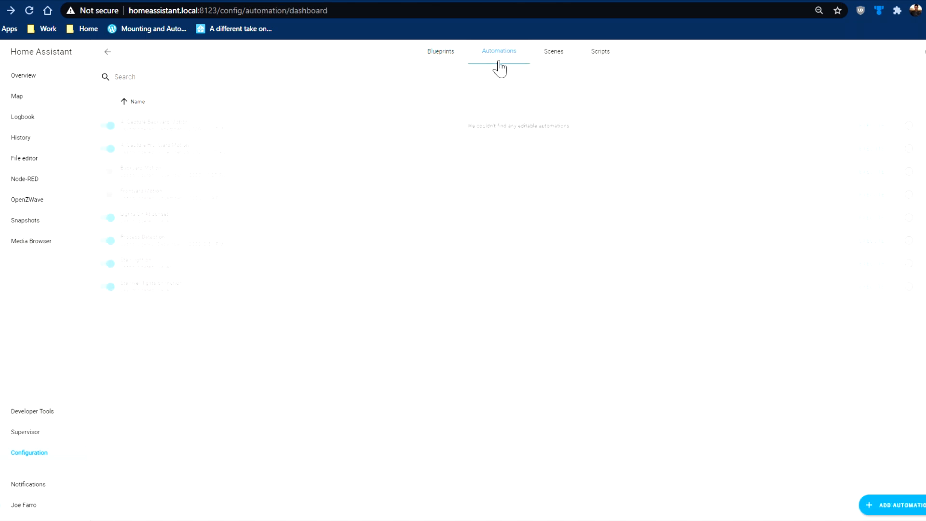
click(436, 62)
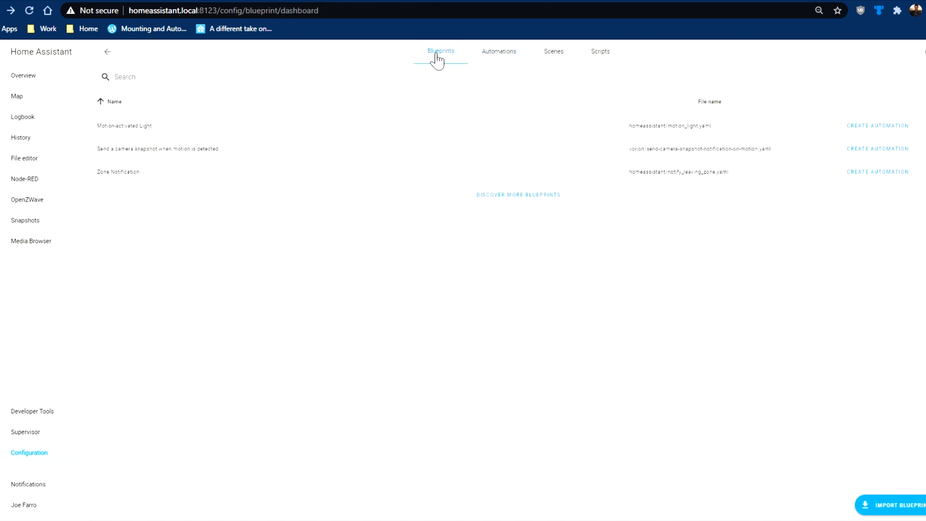
click(885, 506)
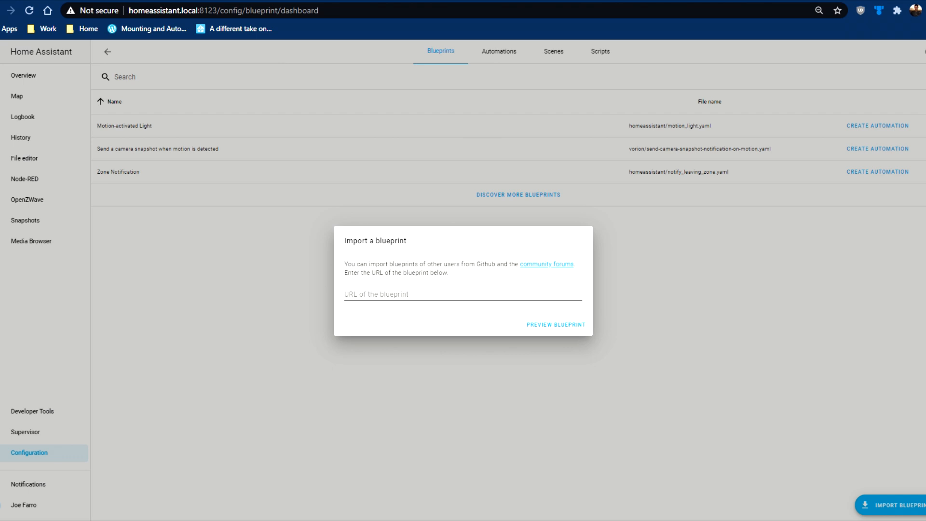
- Switch to the community Blueprints Exchange page and browse its blueprint topics, including the camera snapshot notification
click(387, 1)
click(355, 1)
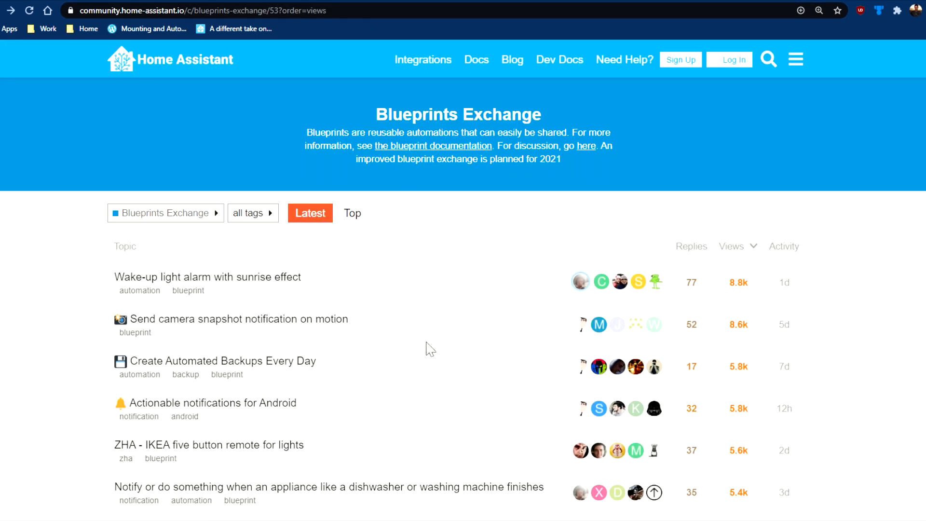
scroll(431, 349, down, 5)
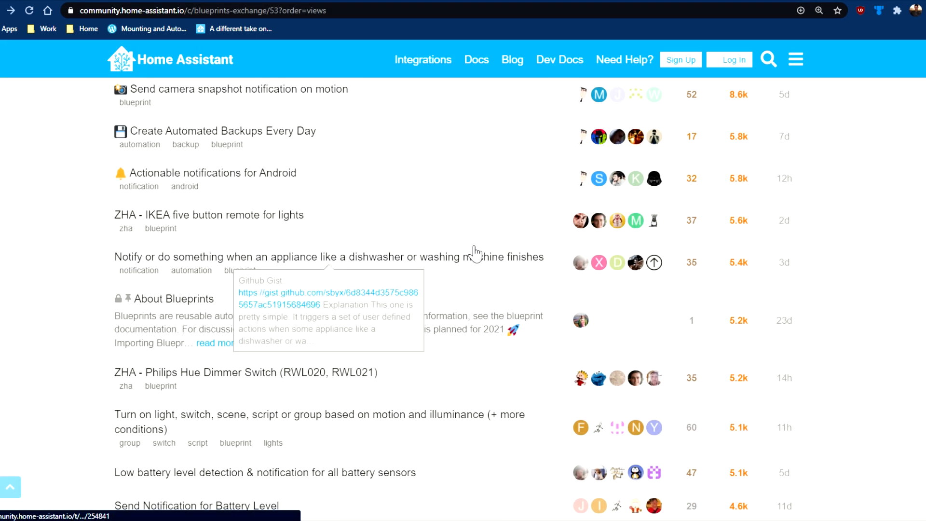
scroll(459, 189, up, 1)
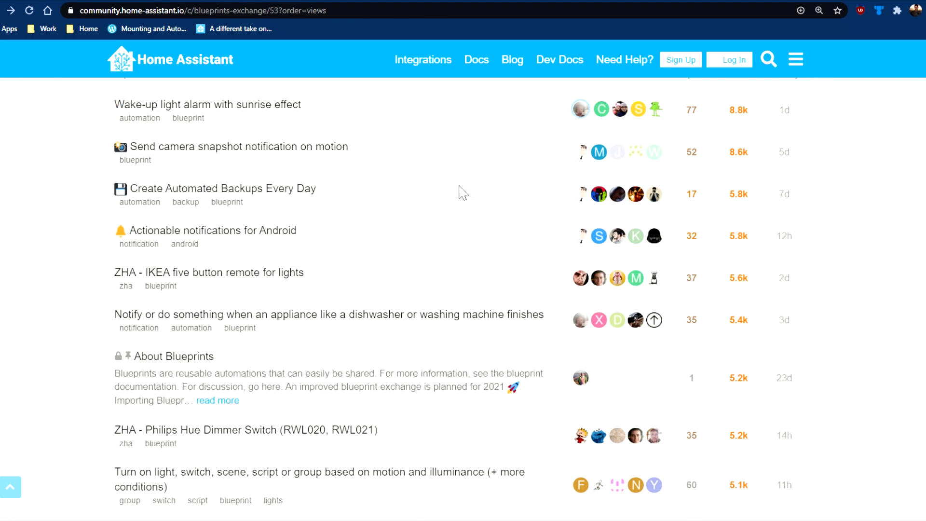
scroll(355, 155, up, 1)
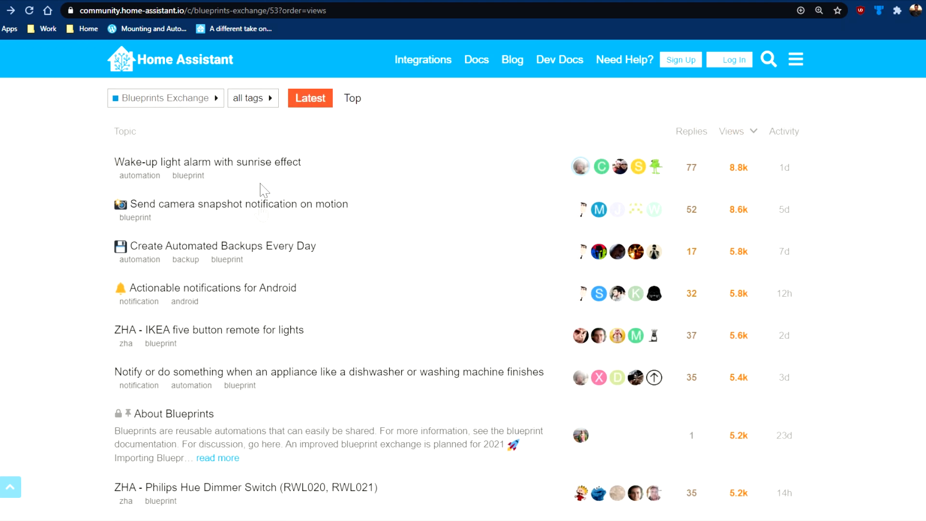
mouse_move(287, 211)
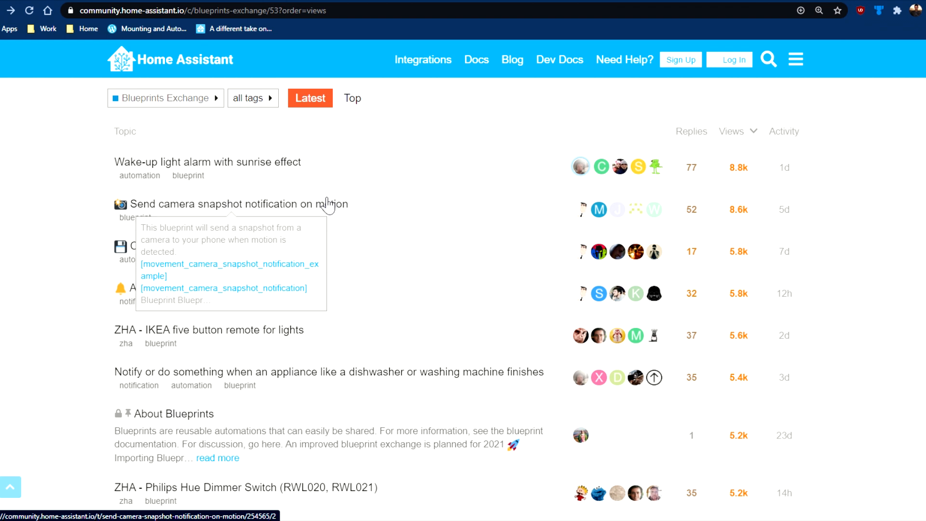
- Open the "Wake-up light alarm with sunrise effect" blueprint topic and copy its web address
mouse_move(280, 166)
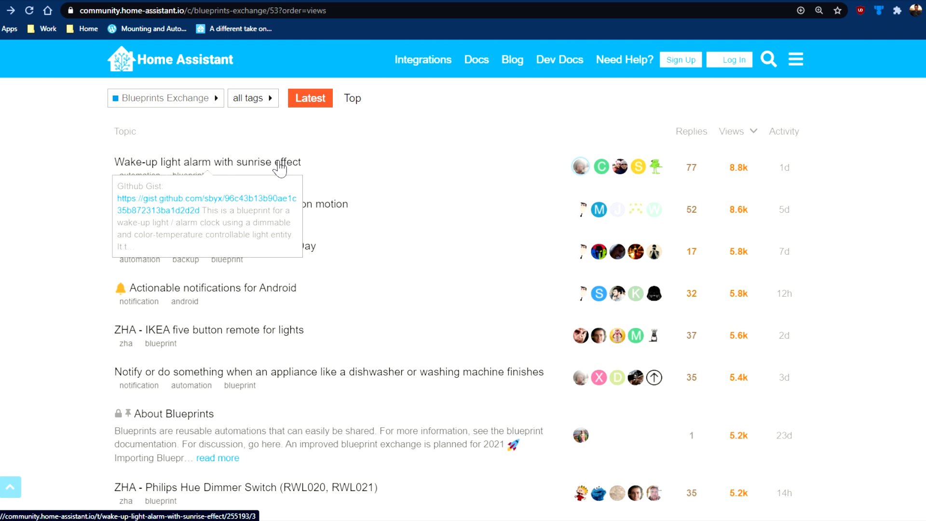
click(279, 166)
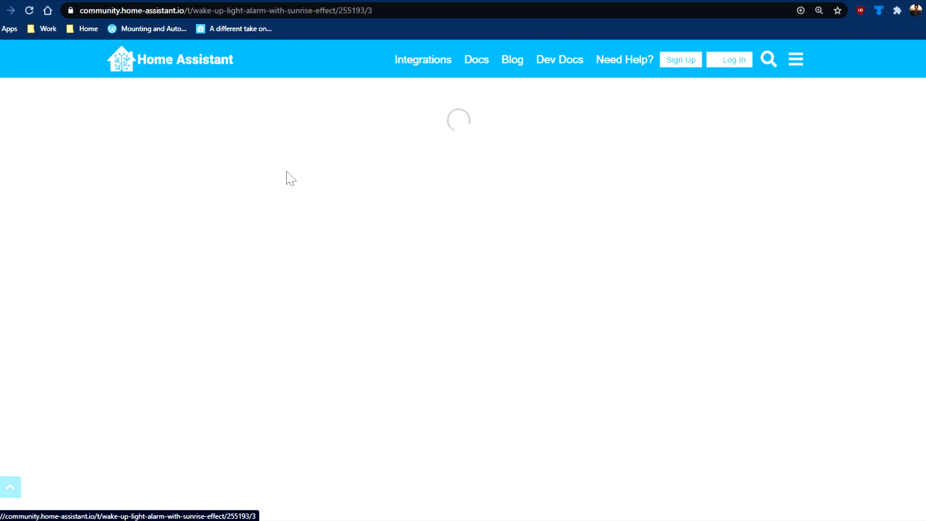
click(285, 9)
key(ctrl+c)
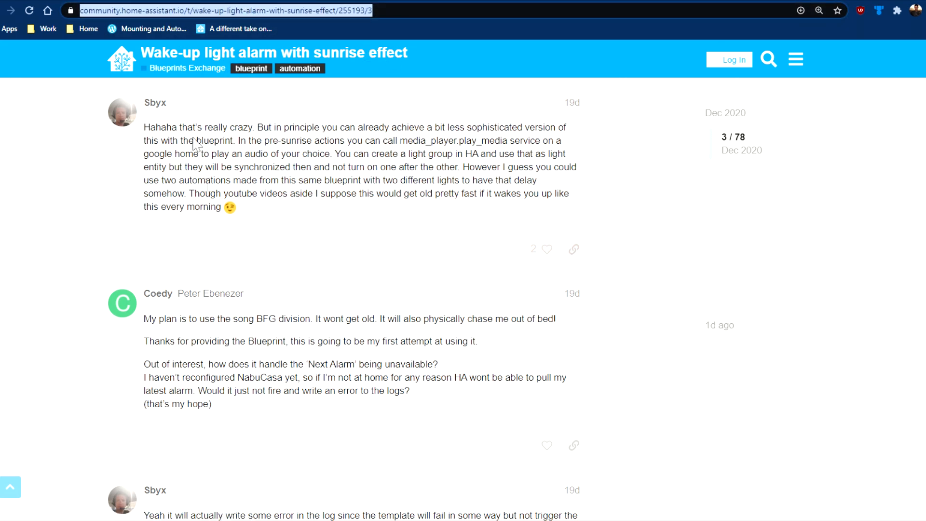
- Examine the original post of the wake-up light topic, including its explanation, blueprint code and usage notes
scroll(347, 179, up, 10)
scroll(348, 180, up, 14)
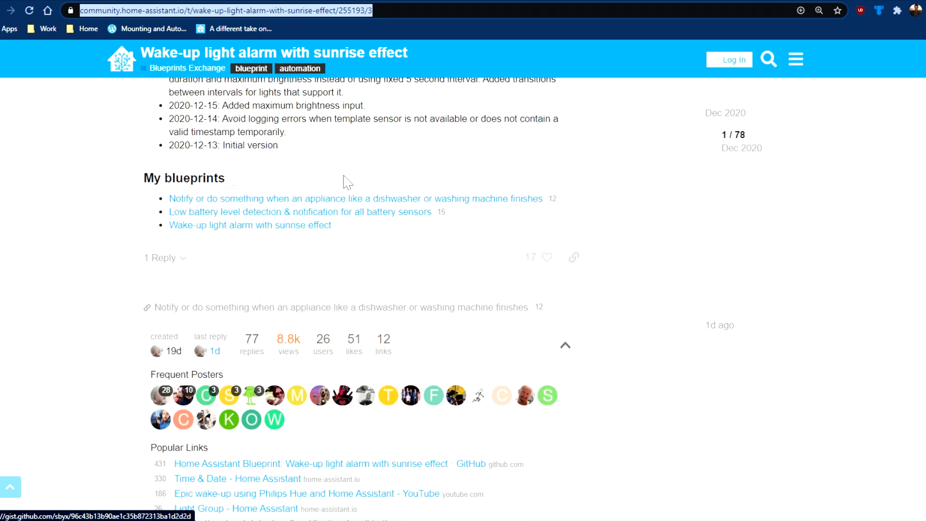
scroll(390, 229, up, 7)
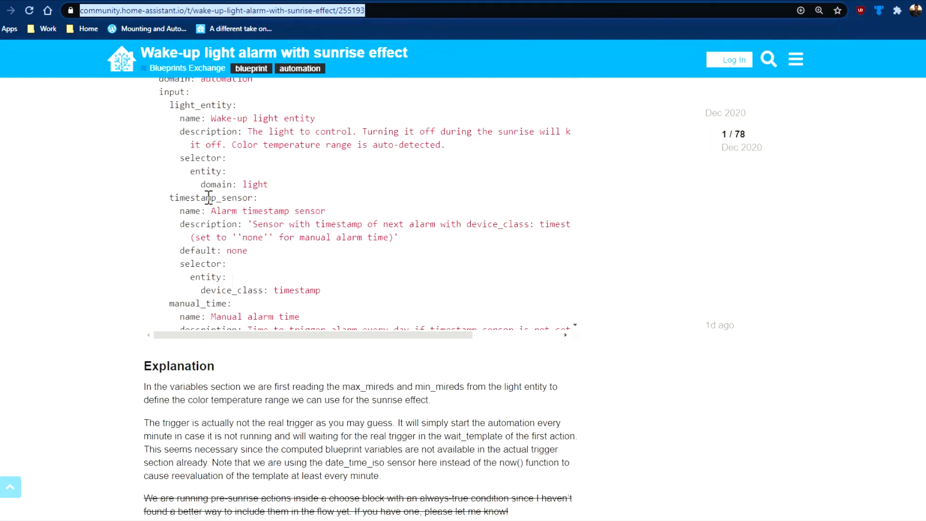
scroll(349, 251, up, 10)
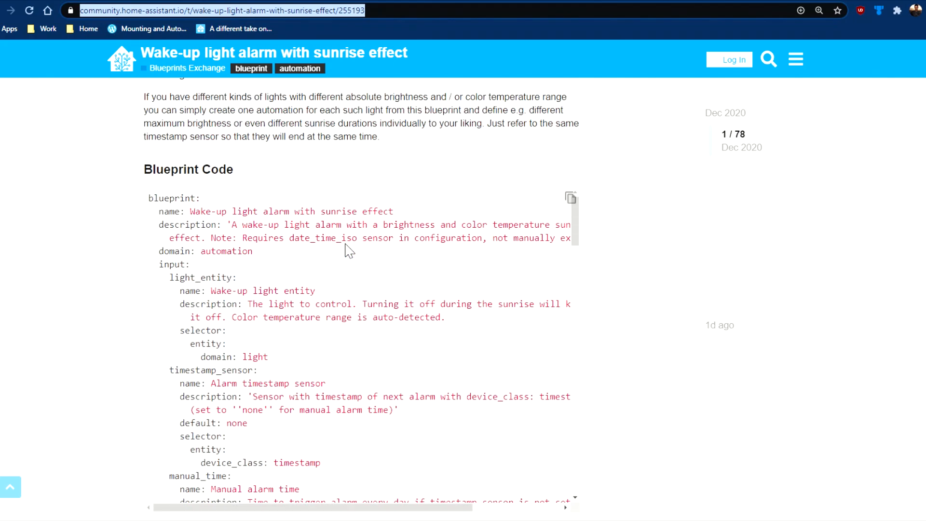
scroll(344, 251, up, 3)
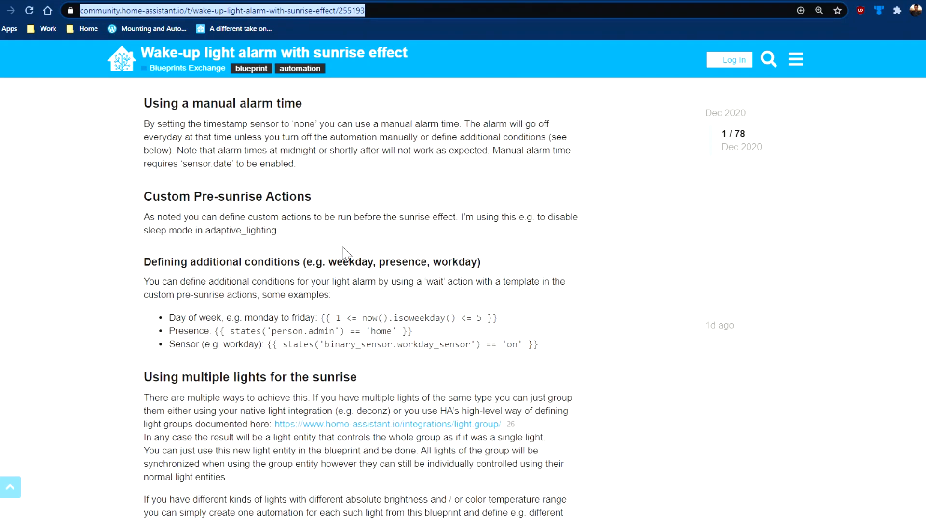
- Switch back to Home Assistant, enter the copied topic address as the blueprint URL and preview the blueprint
click(197, 0)
click(448, 294)
key(ctrl+v)
click(545, 329)
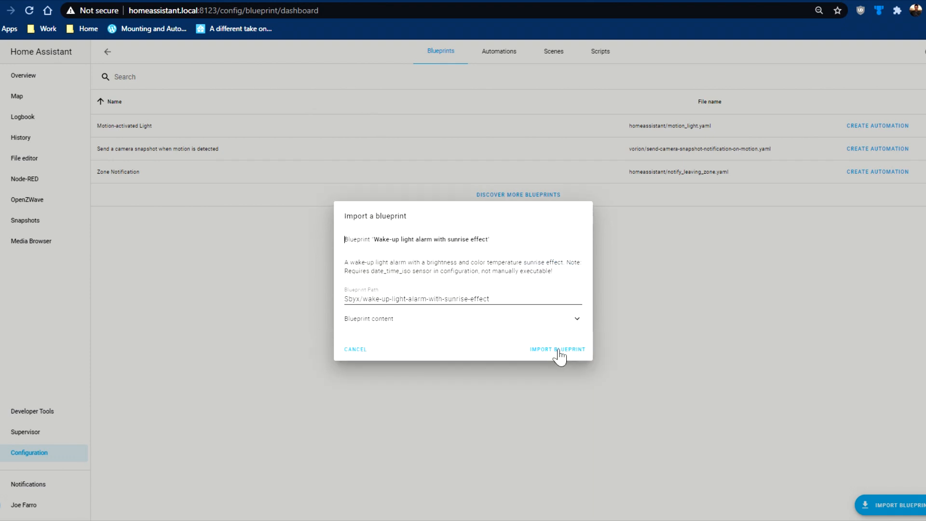
- Expand the previewed blueprint's content and read through its YAML code to the end
click(552, 319)
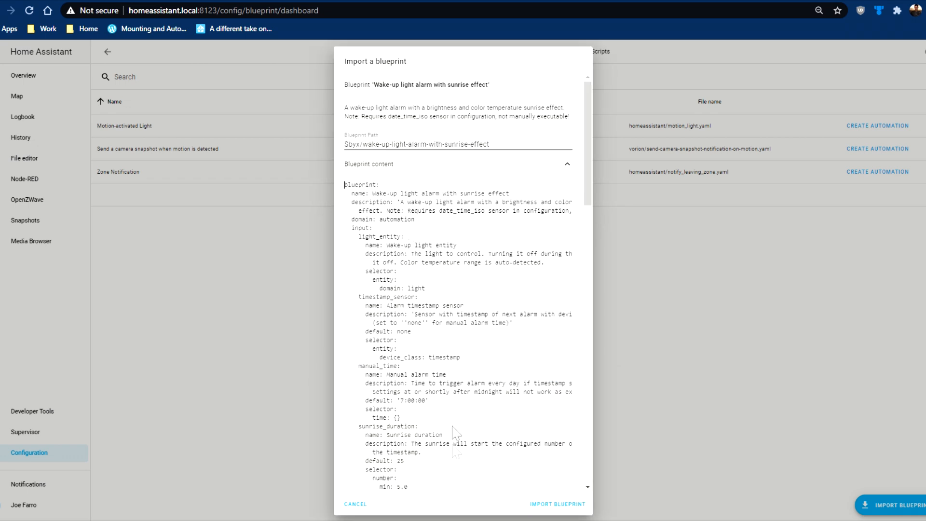
scroll(410, 420, down, 4)
scroll(431, 287, down, 5)
scroll(435, 269, down, 10)
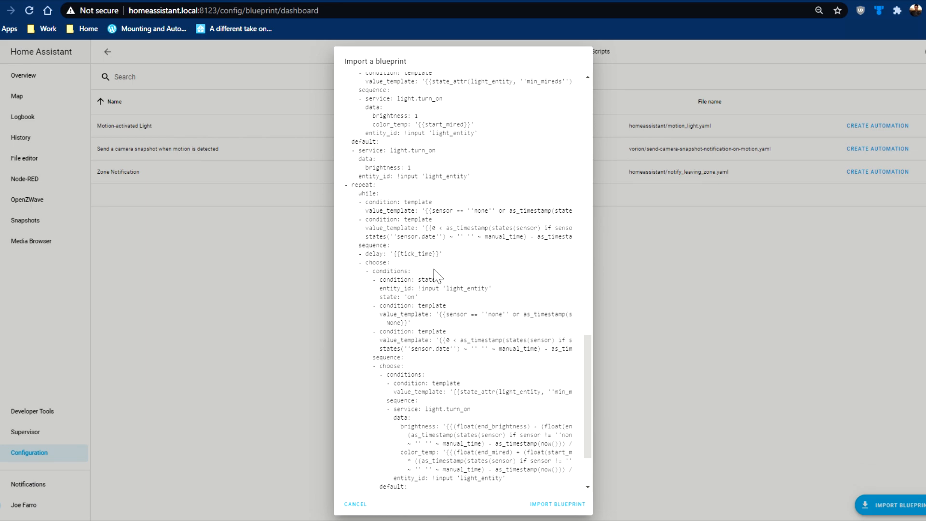
scroll(436, 276, down, 3)
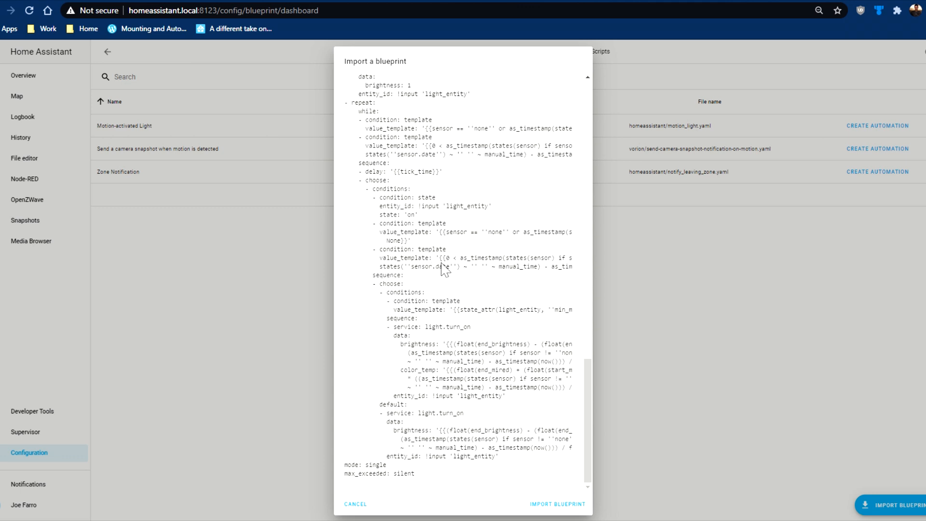
- Import the previewed wake-up light blueprint and start an automation from it with Makerspace Light as the wake-up light entity
click(550, 504)
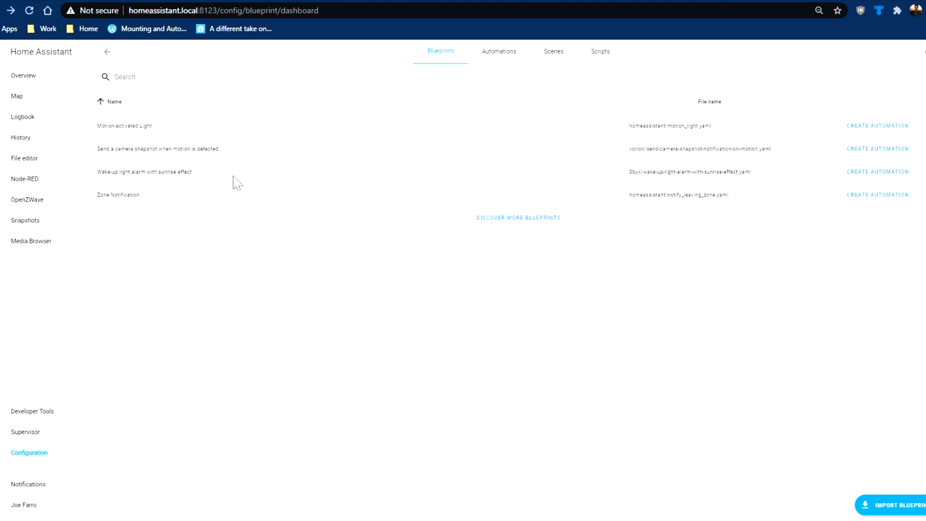
click(884, 173)
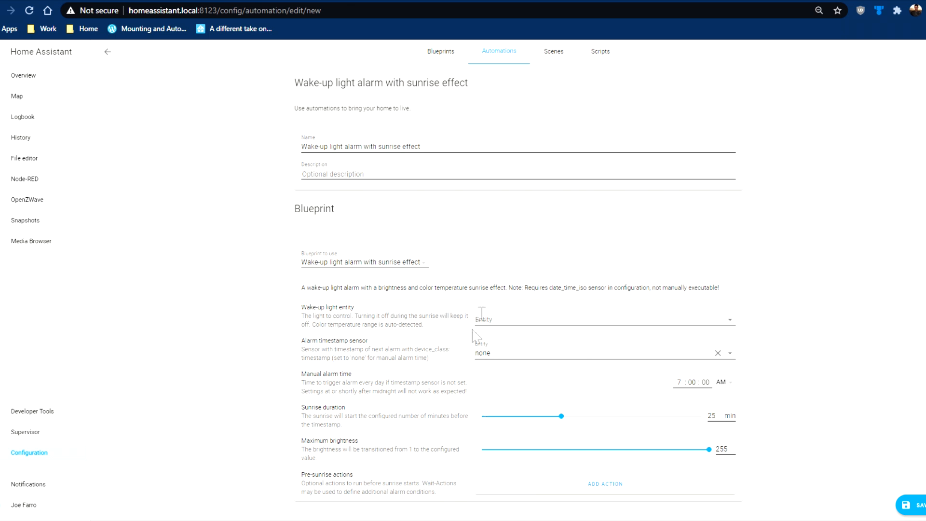
click(563, 313)
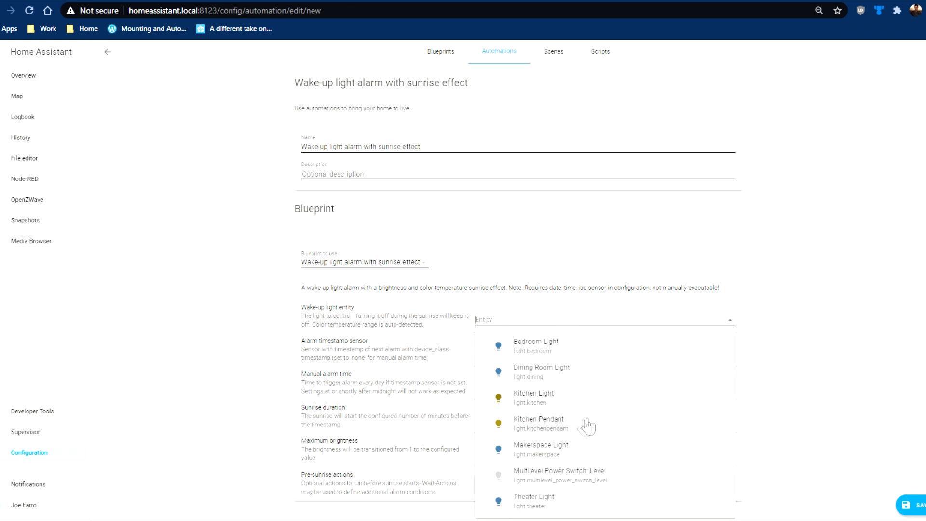
click(569, 450)
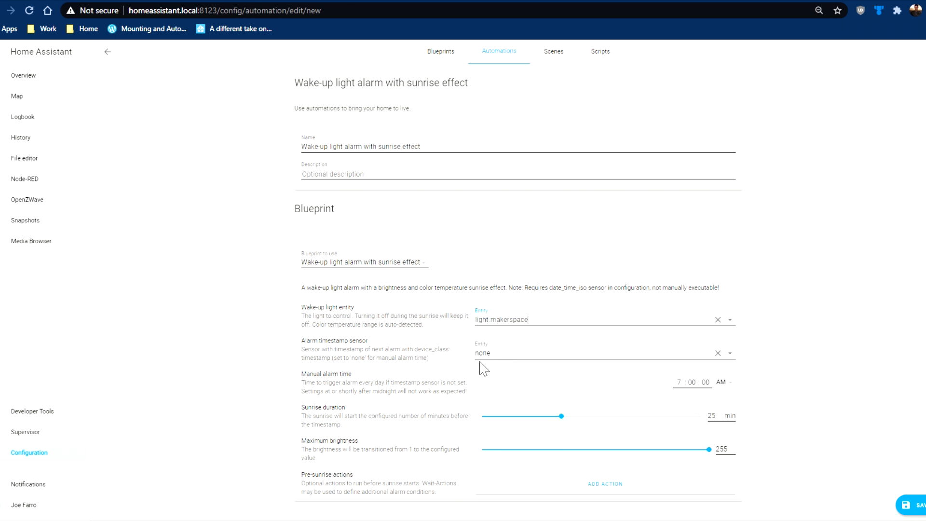
- Set the hour of the manual alarm time to 9 and lengthen the sunrise duration
click(422, 352)
double_click(676, 384)
text(9)
drag(557, 419, 580, 424)
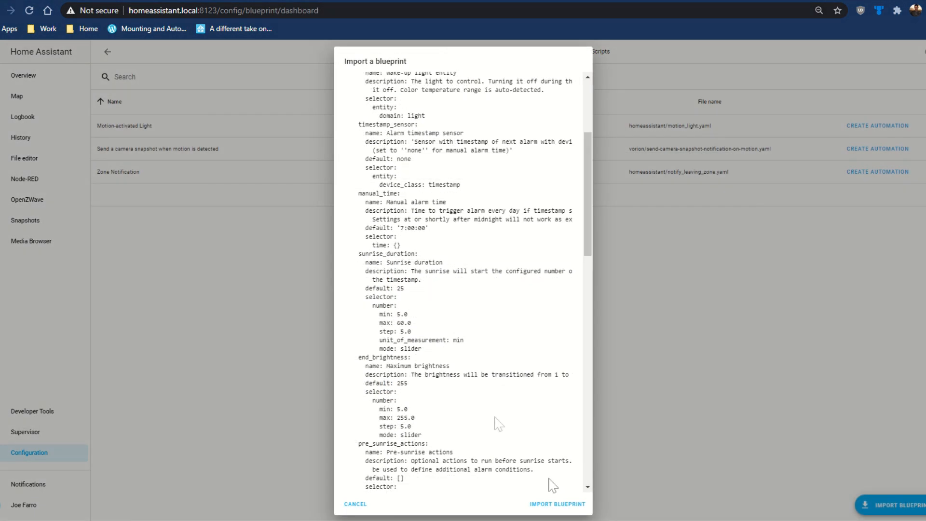
- Read the previewed blueprint's YAML code through to the end and import the blueprint
scroll(429, 276, down, 3)
scroll(436, 278, down, 10)
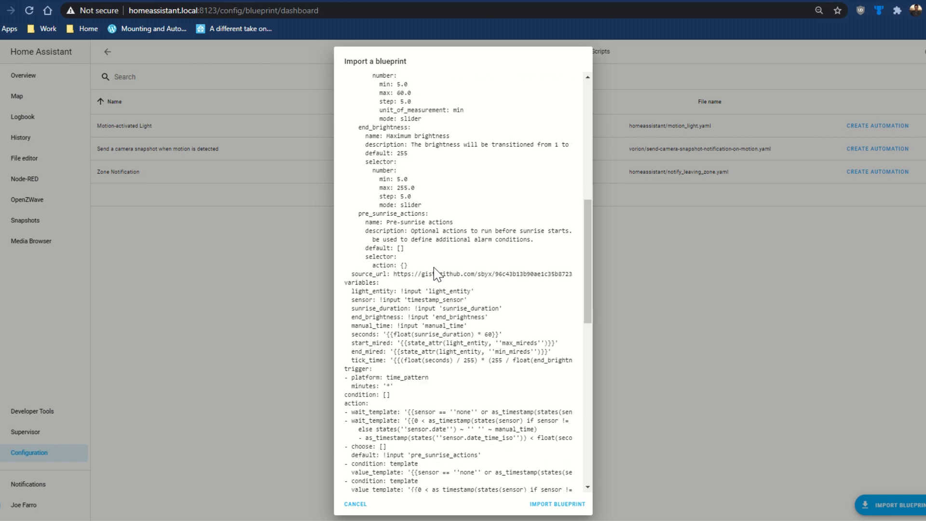
scroll(436, 272, down, 10)
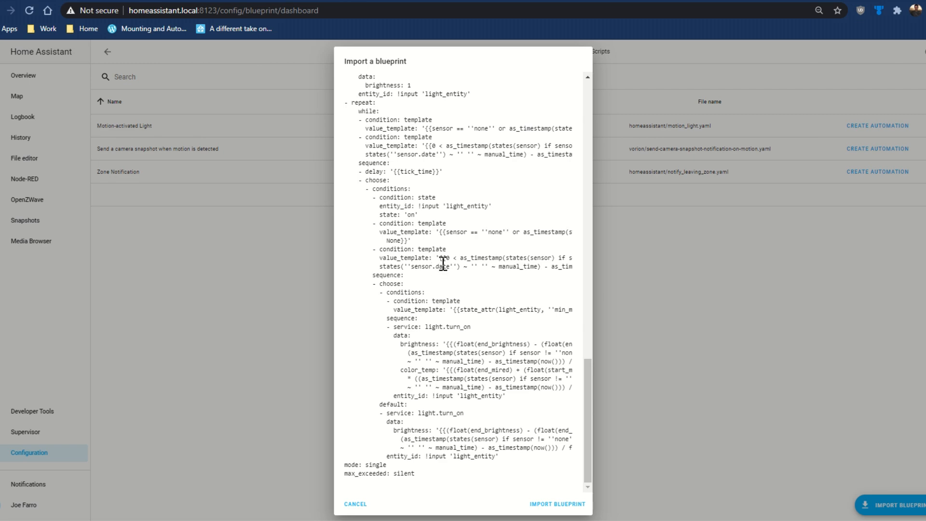
click(550, 503)
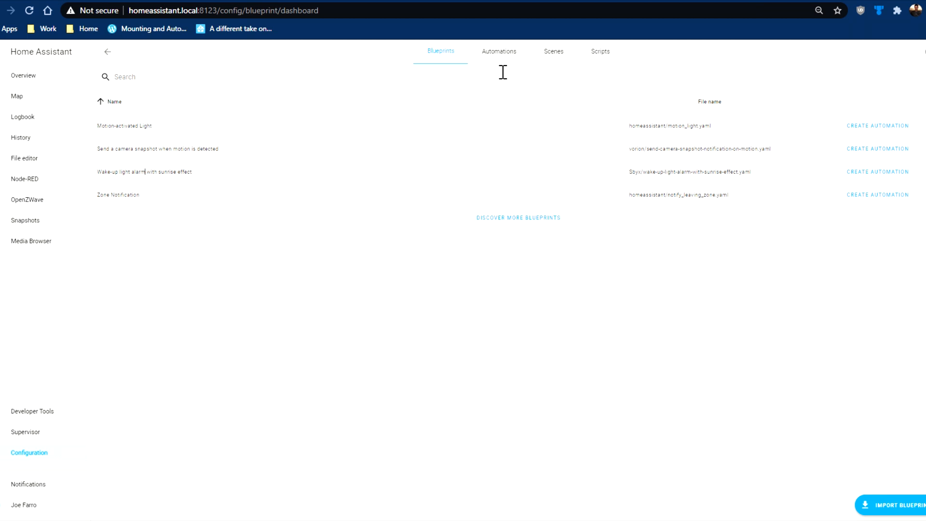
- Start a new scene and name it "Movie scene demo"
click(550, 51)
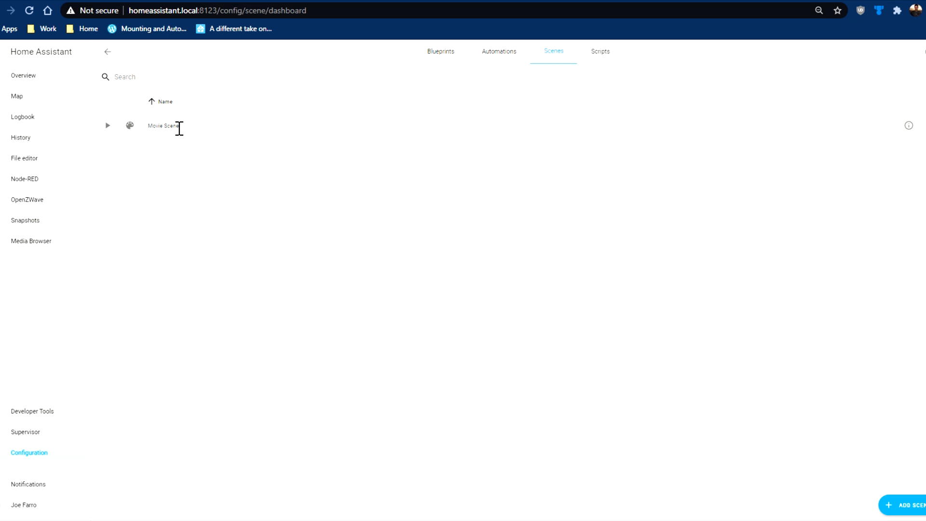
click(908, 506)
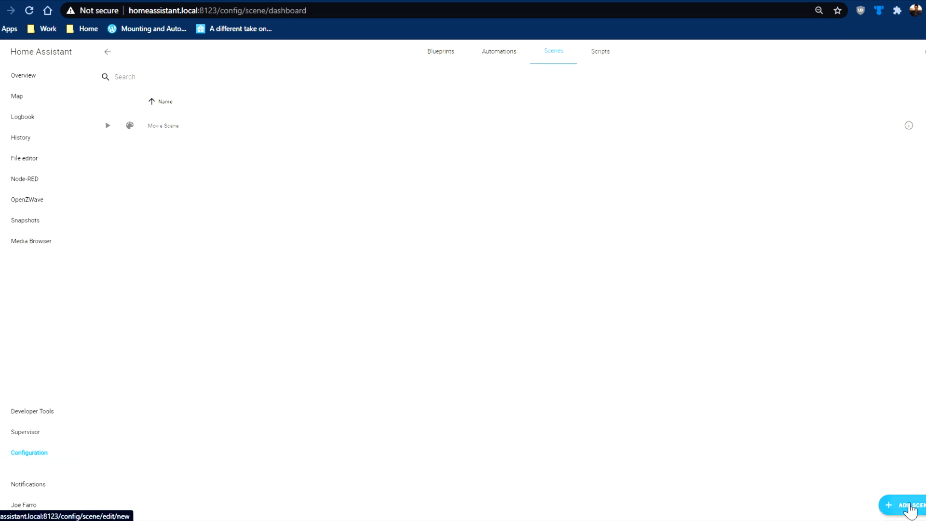
drag(574, 130, 356, 132)
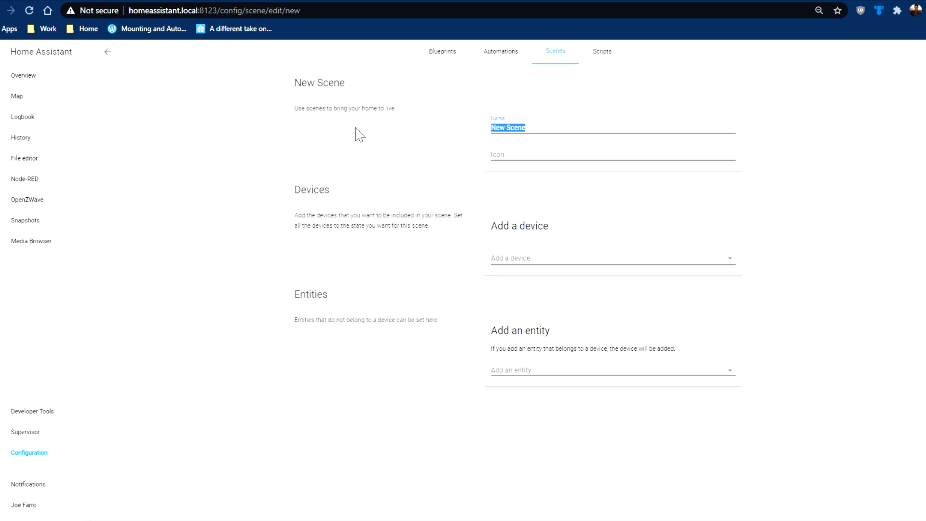
text(Move)
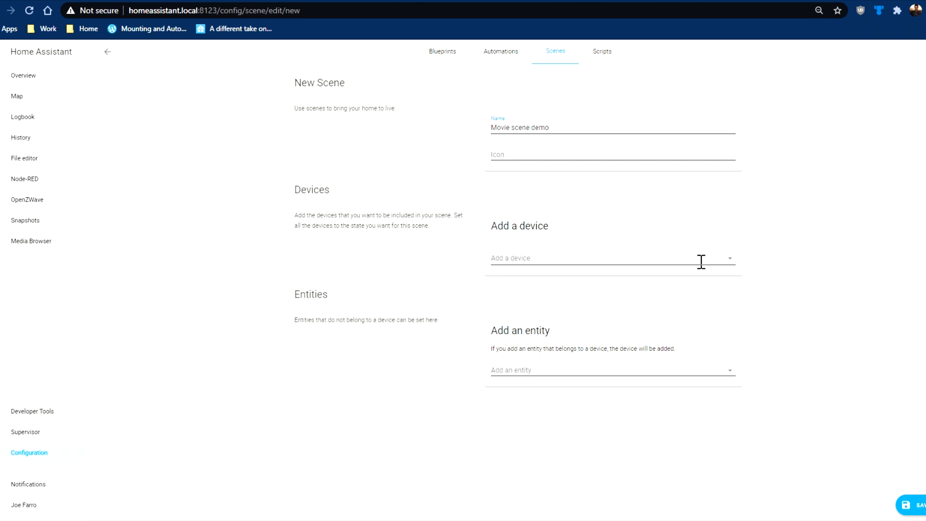
- Add the Theater device to the scene and check the brightness setting of Theater Light
click(715, 256)
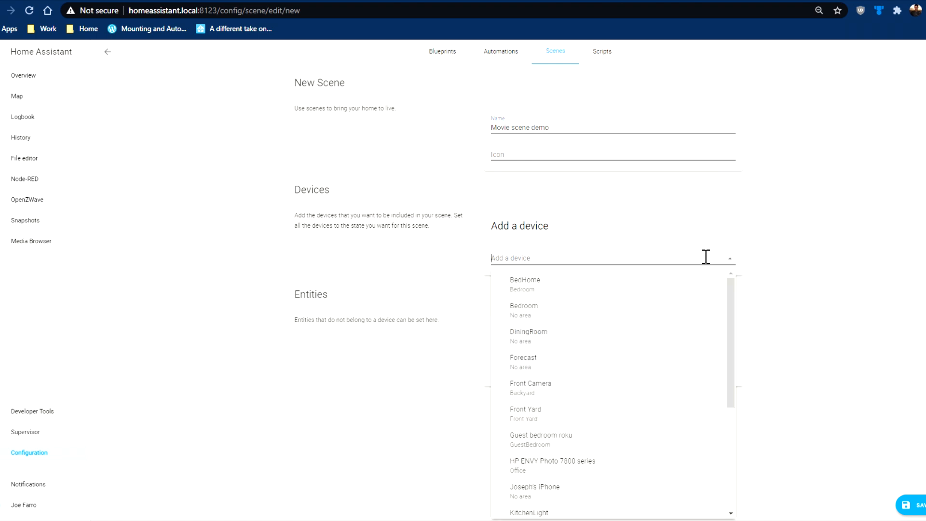
text(maker)
key(BackSpace)
key(BackSpace)
key(BackSpace)
text(thea)
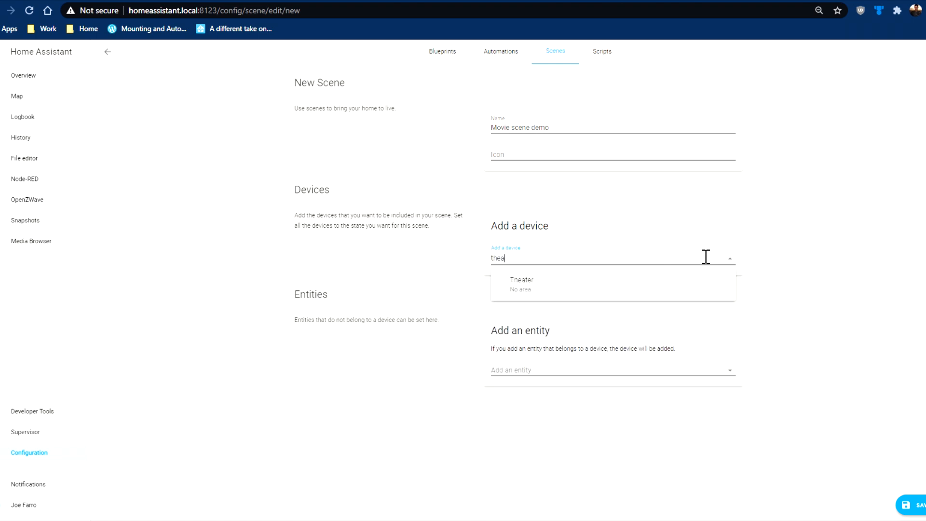
click(665, 284)
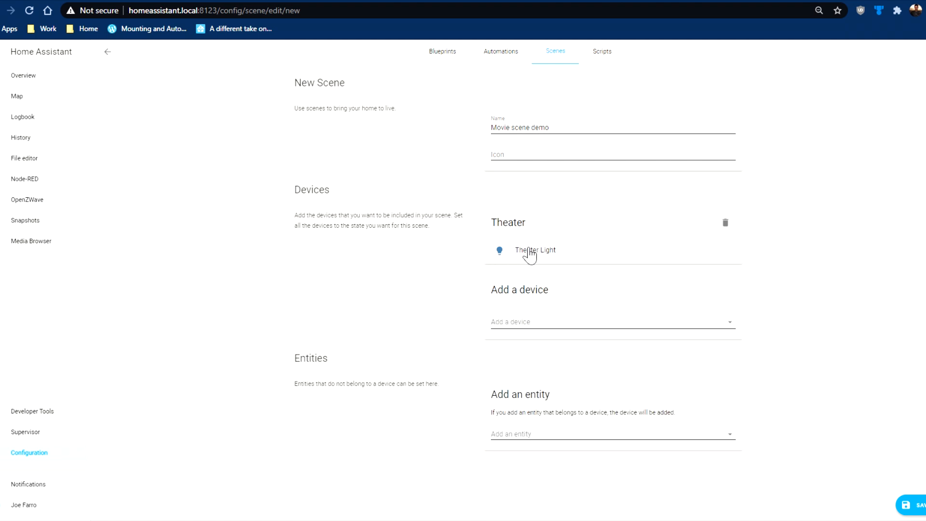
click(554, 252)
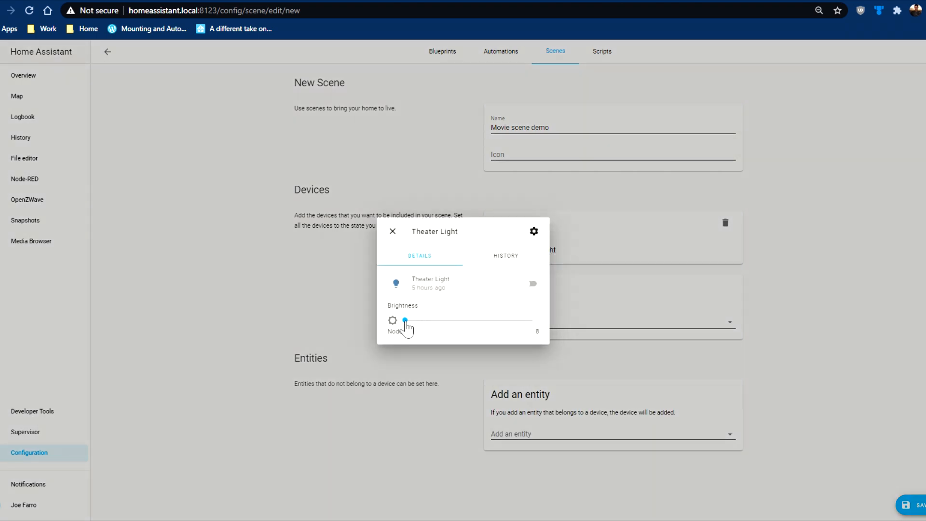
click(393, 231)
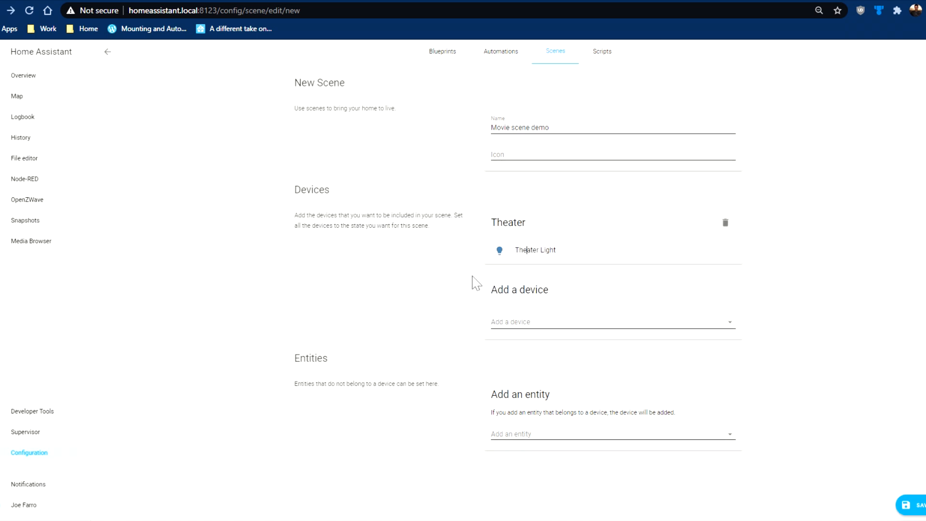
- Add the KitchenPendant device to the scene and slightly lower the brightness of Kitchen Pendant
click(560, 321)
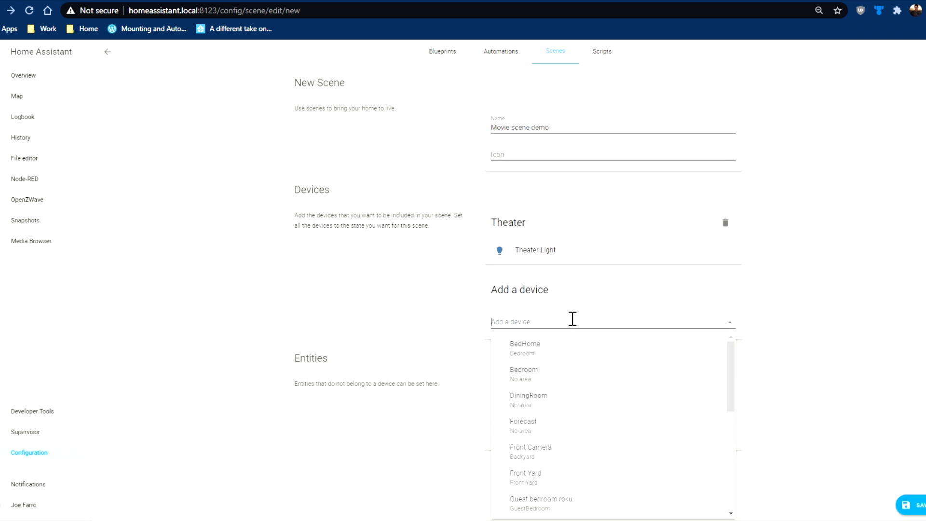
text(kitch)
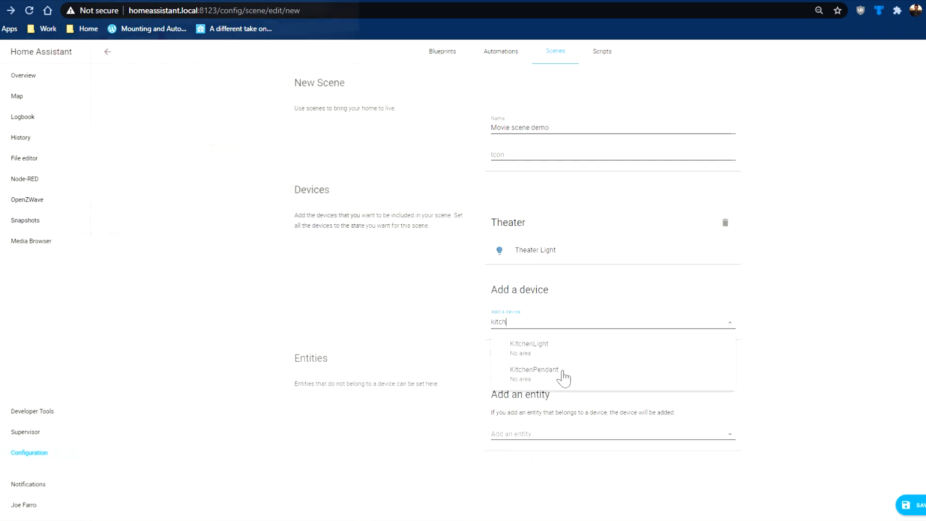
click(560, 372)
click(530, 323)
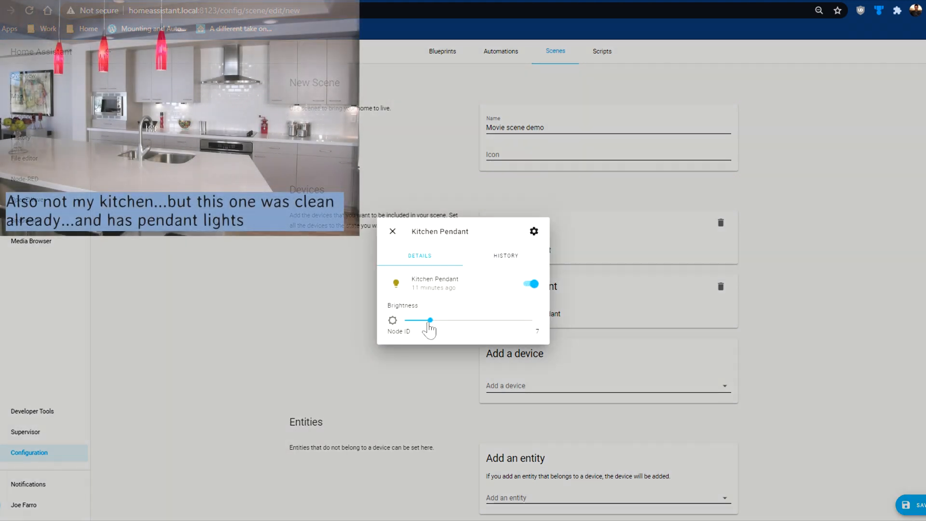
drag(430, 320, 428, 321)
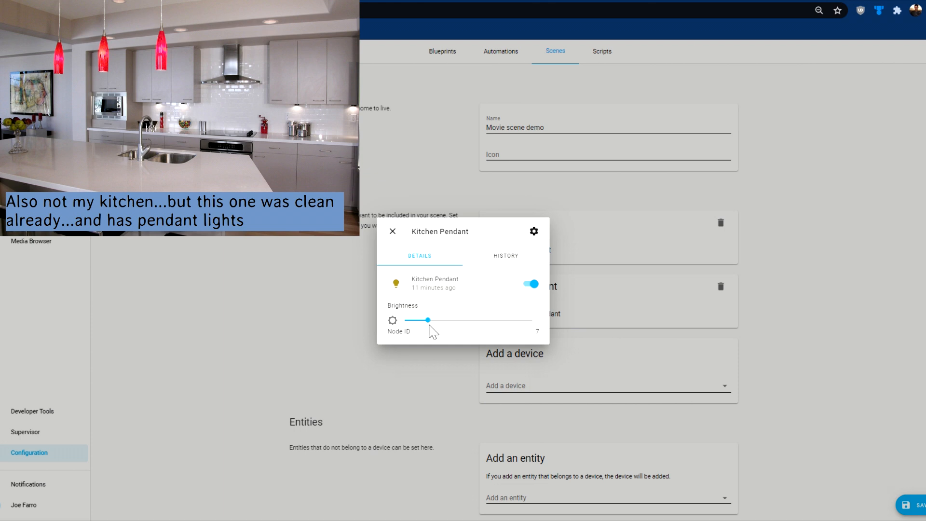
click(393, 232)
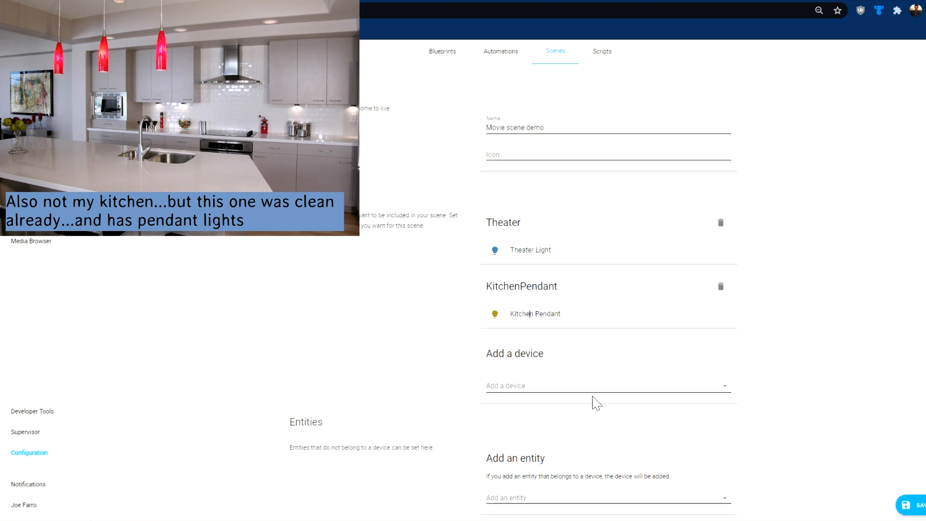
- Add the KitchenLight device with its light turned off, save the scene and return to the scene list
click(569, 387)
text(Kitc)
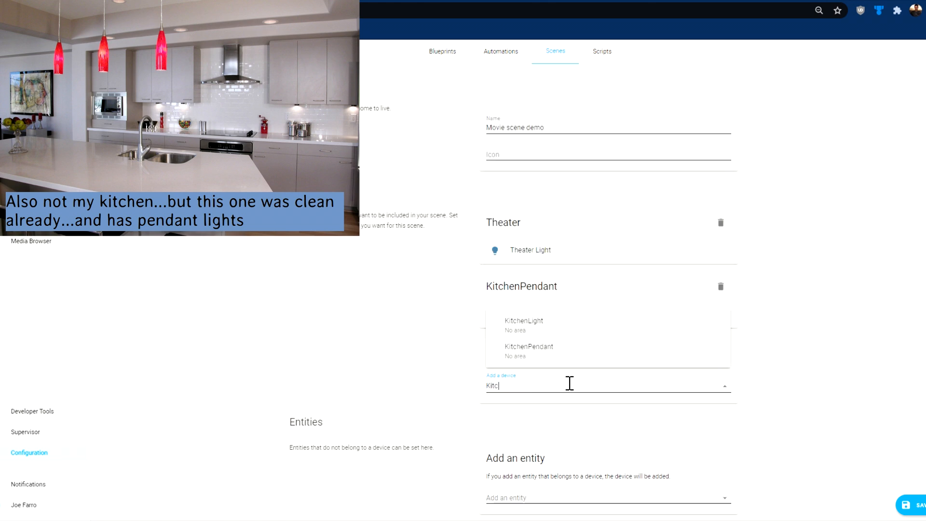
text(he)
click(668, 331)
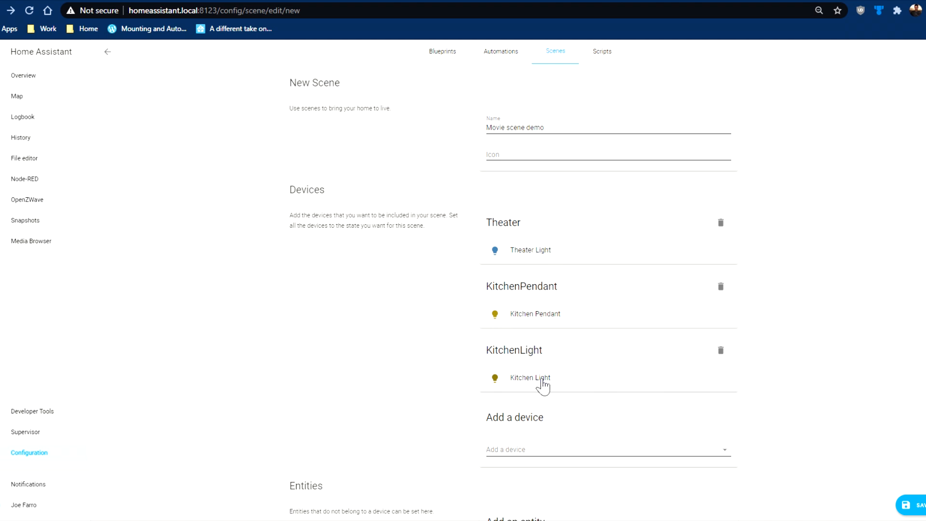
click(541, 380)
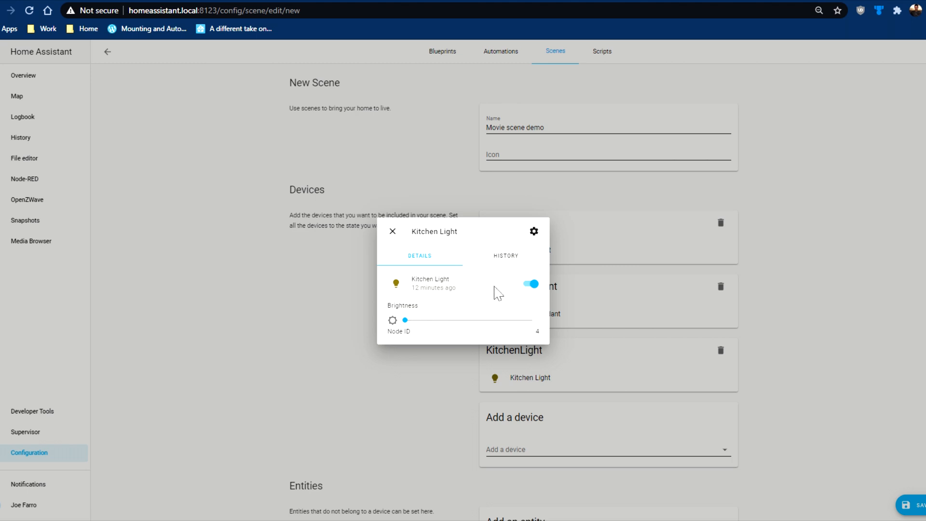
click(530, 285)
click(393, 231)
click(910, 506)
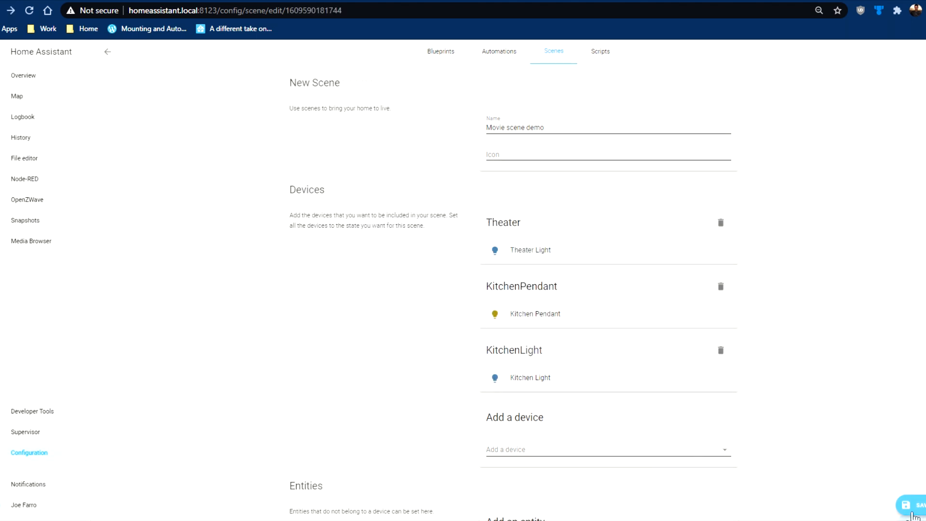
click(550, 53)
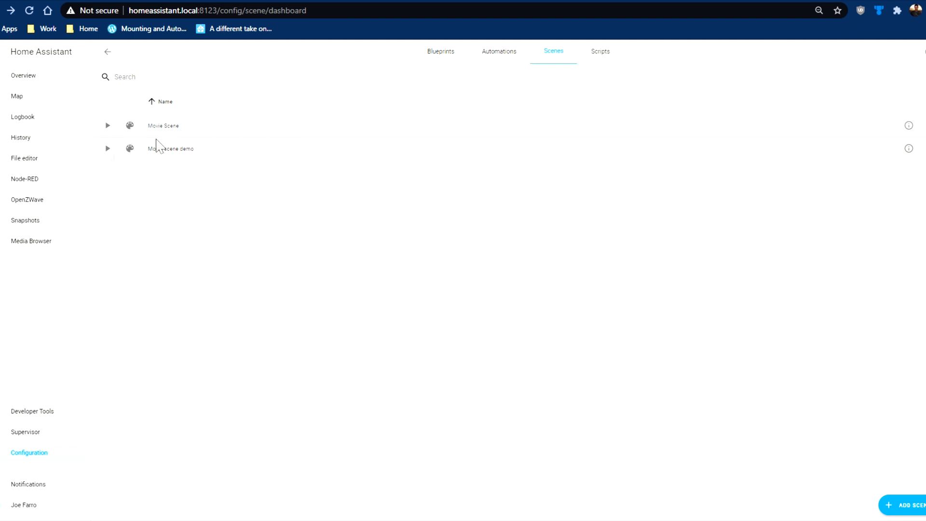
- Start a new automation and set its action to activate the scene "Movie scene demo"
click(487, 56)
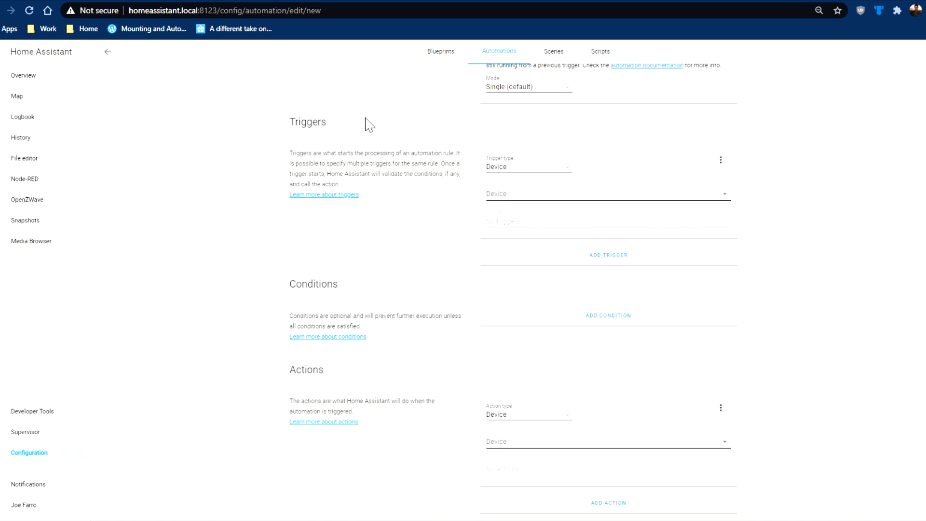
scroll(401, 116, up, 3)
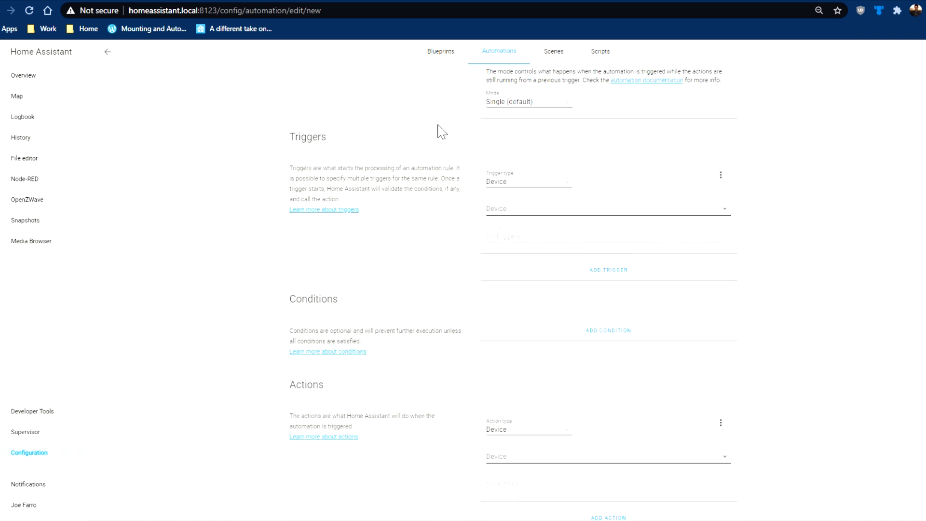
scroll(467, 185, down, 1)
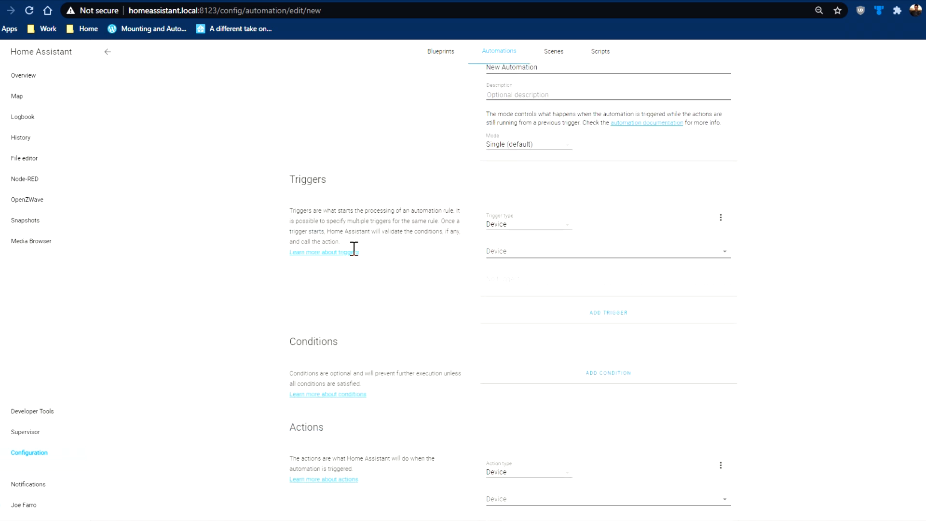
scroll(405, 356, down, 1)
click(560, 413)
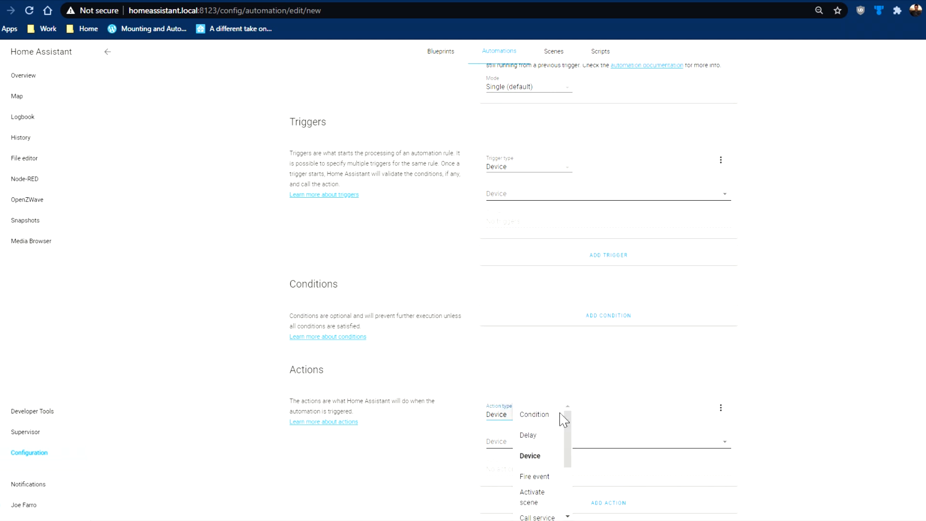
scroll(549, 463, down, 1)
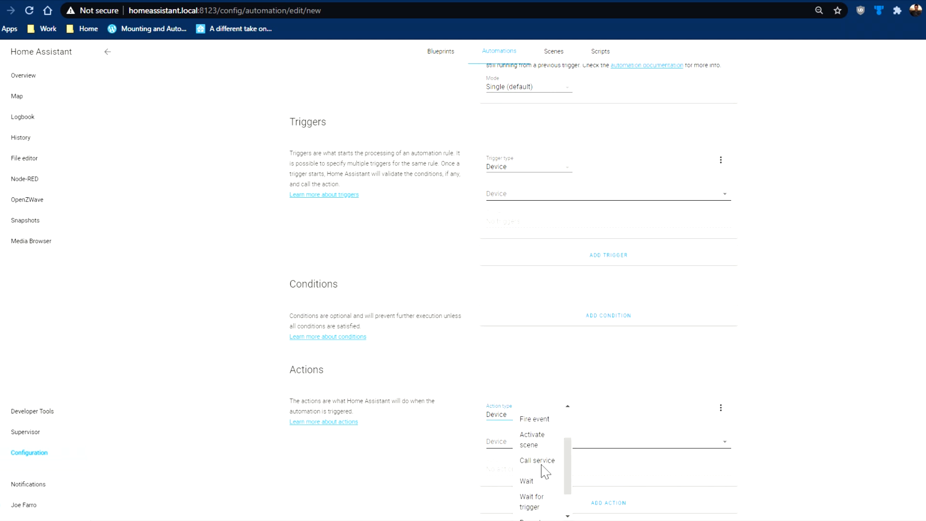
click(529, 446)
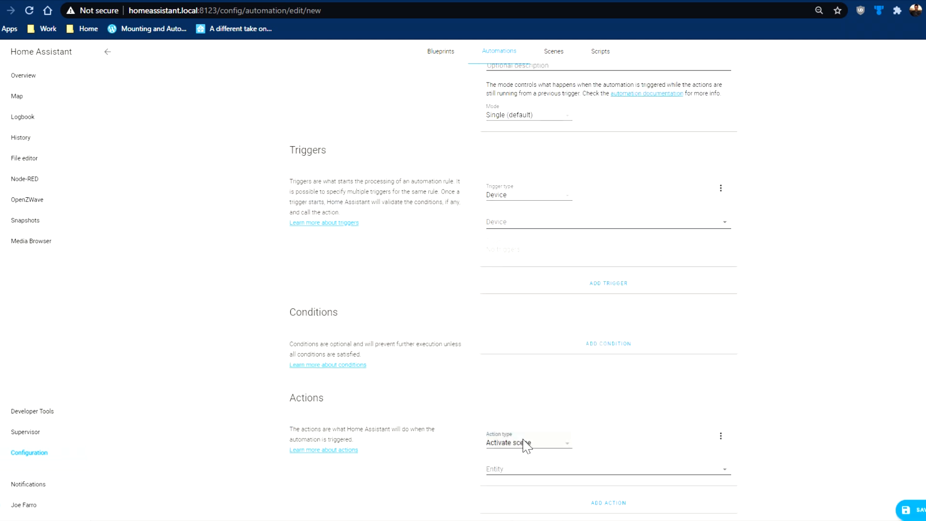
click(564, 469)
click(561, 436)
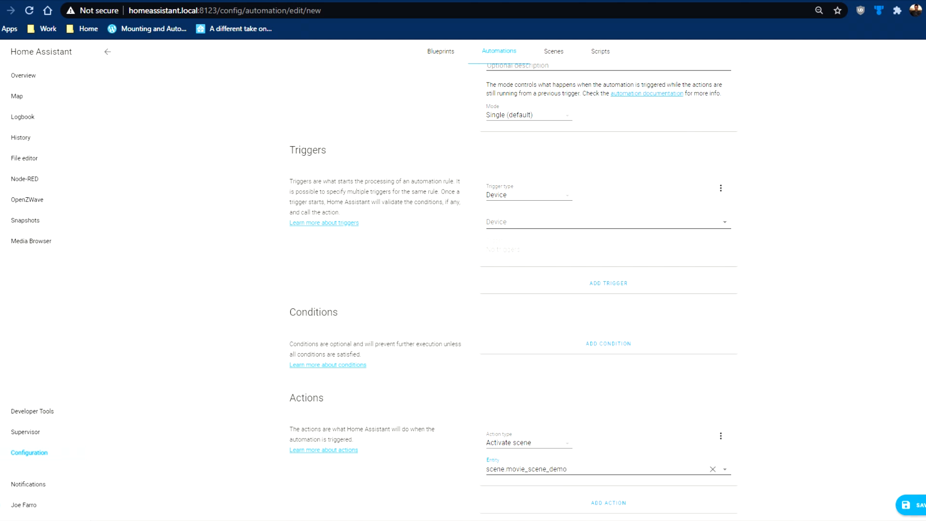
- Start a new script and set the type of its first sequence action to Choose
click(600, 52)
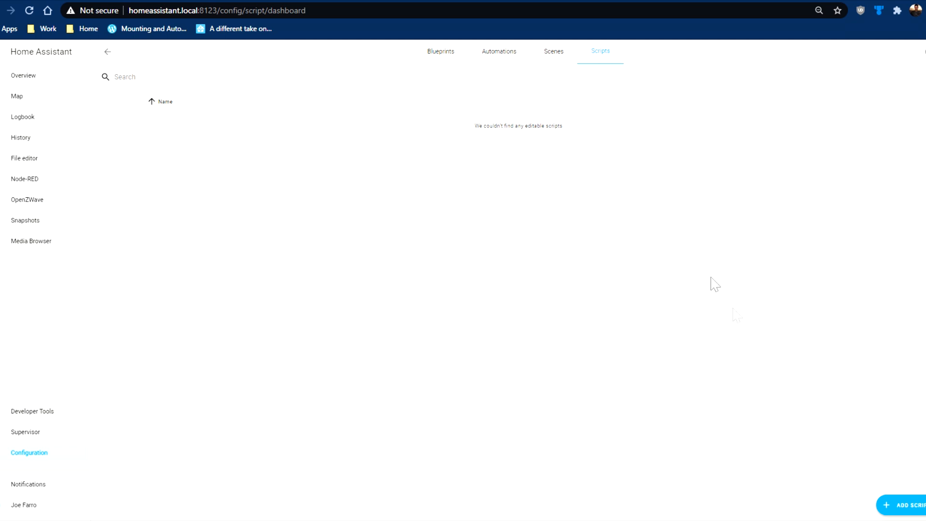
click(901, 505)
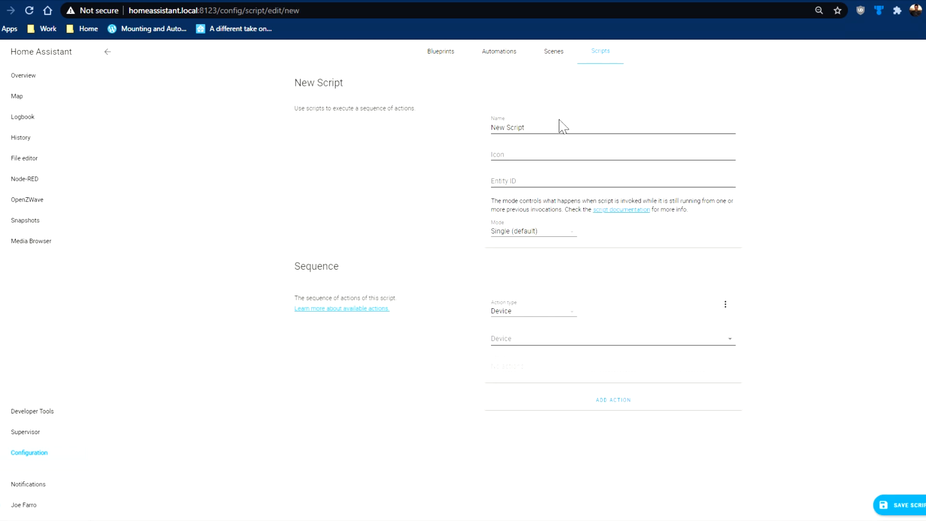
click(535, 314)
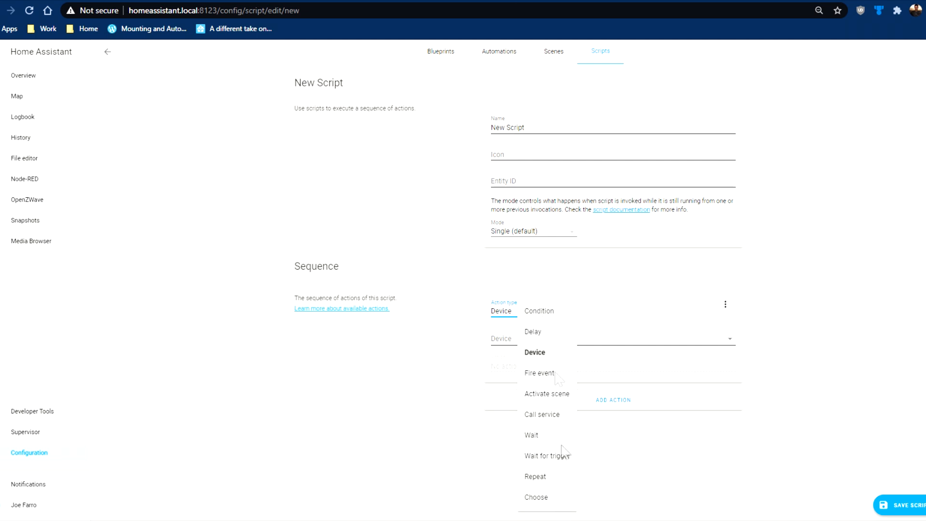
click(545, 496)
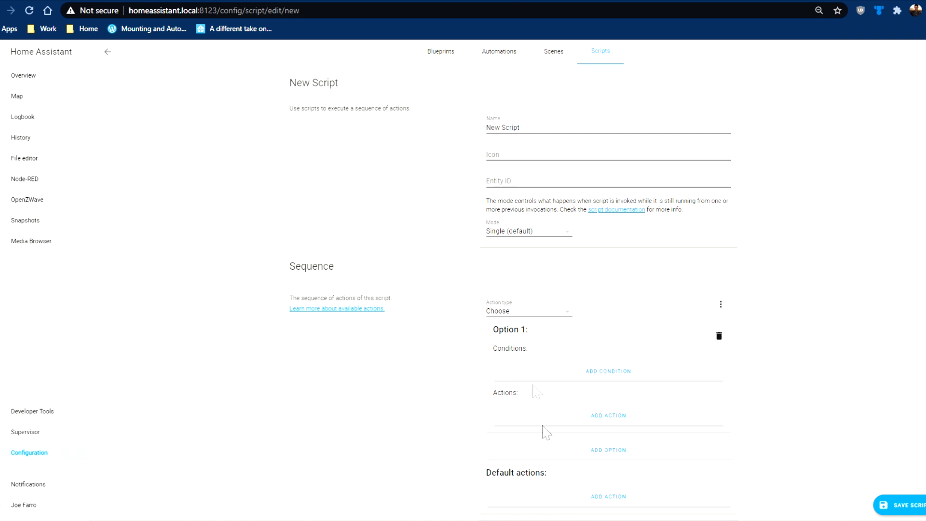
- Change the first action to call the service automation.trigger for the automation automation.stair_light_on
click(549, 310)
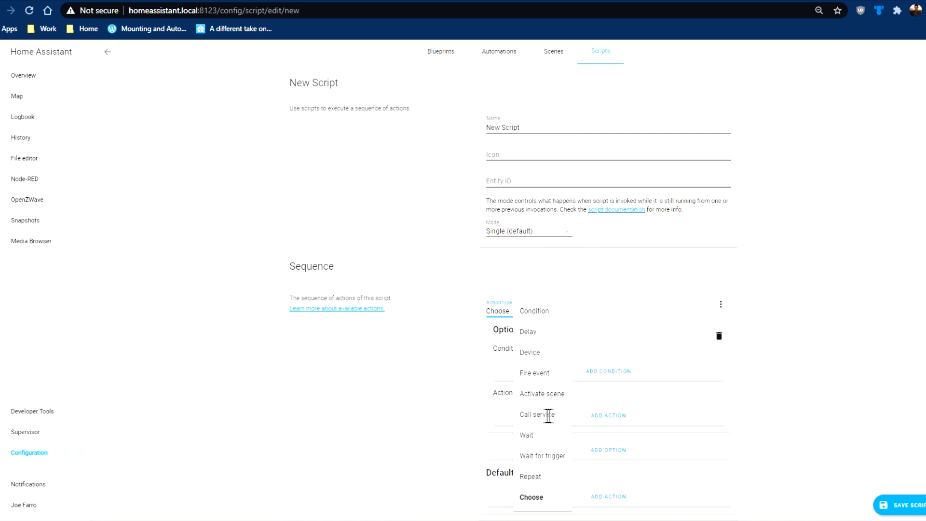
click(549, 415)
click(549, 382)
click(547, 338)
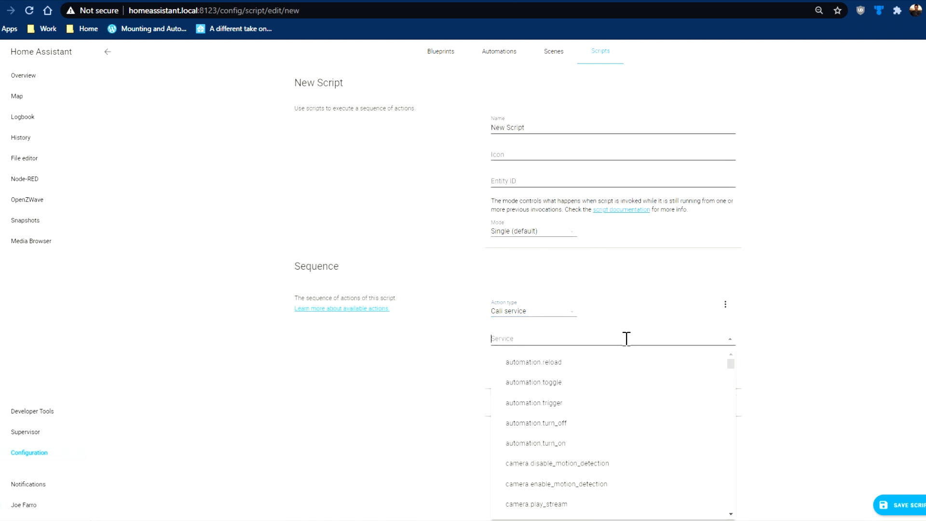
click(577, 405)
click(589, 371)
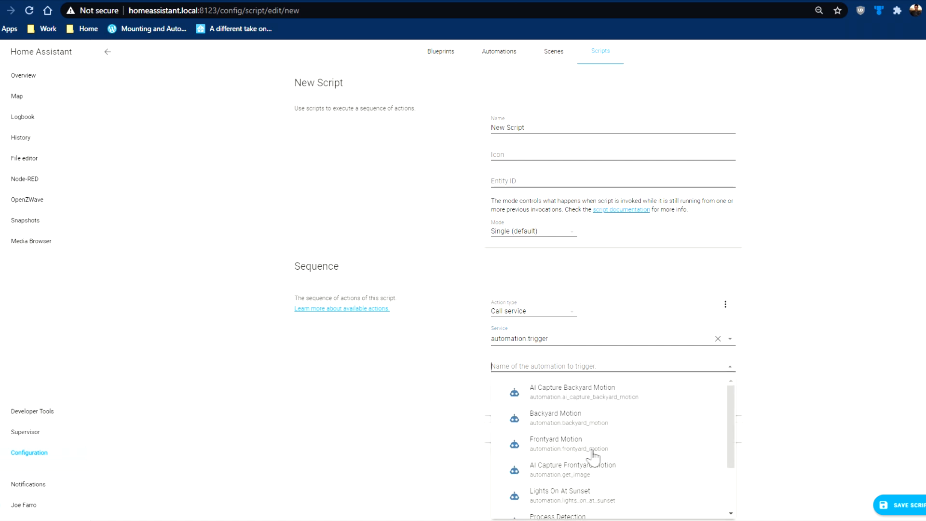
scroll(593, 457, down, 2)
click(584, 475)
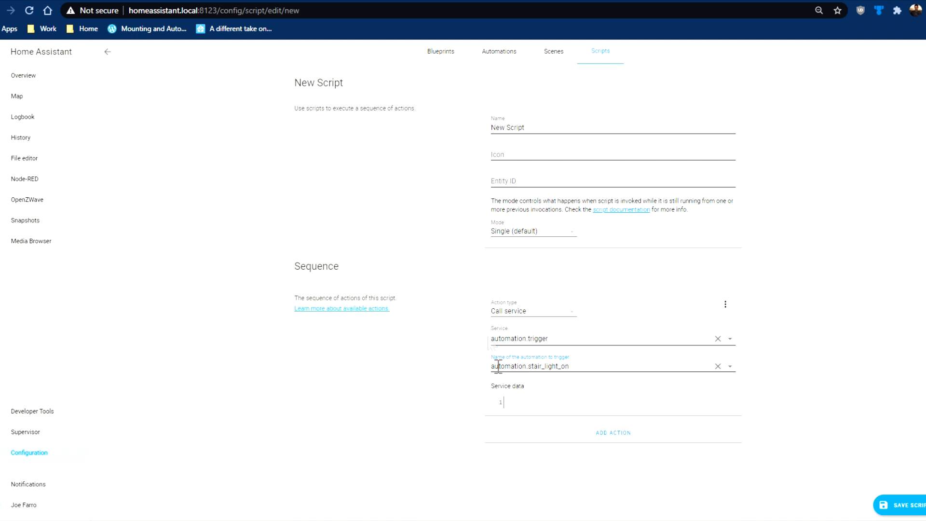
- Add a second action to the script's sequence, set its type to Choose and review its option and default action sections
click(589, 435)
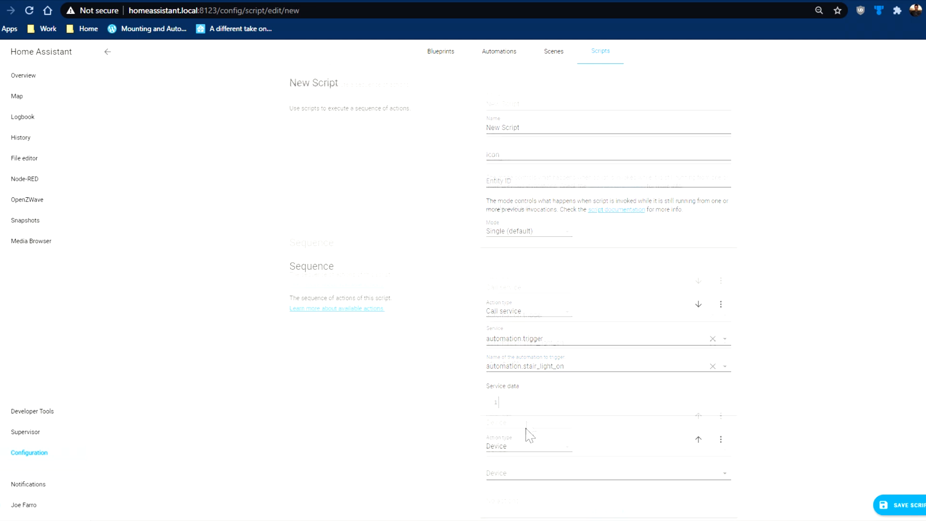
scroll(530, 436, down, 1)
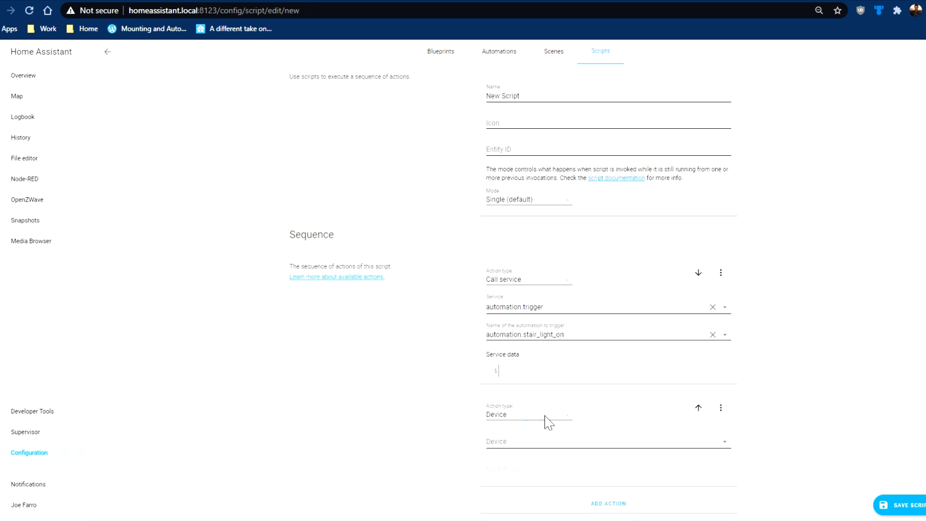
click(547, 419)
scroll(547, 414, down, 1)
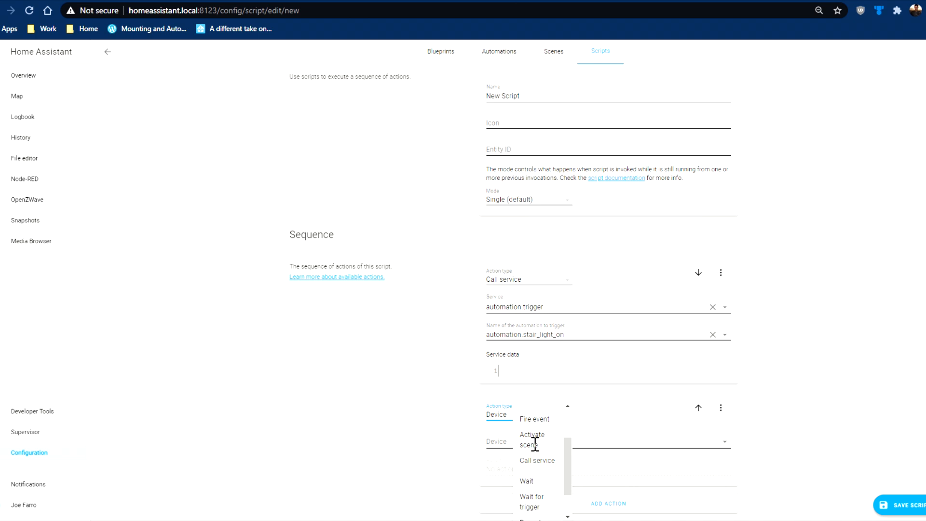
scroll(541, 444, down, 1)
click(840, 379)
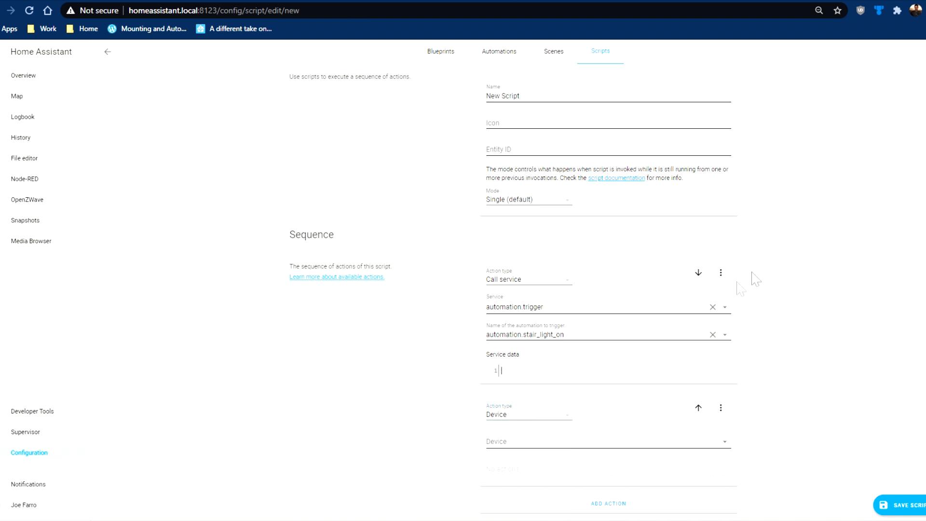
click(537, 415)
scroll(552, 431, down, 2)
click(540, 506)
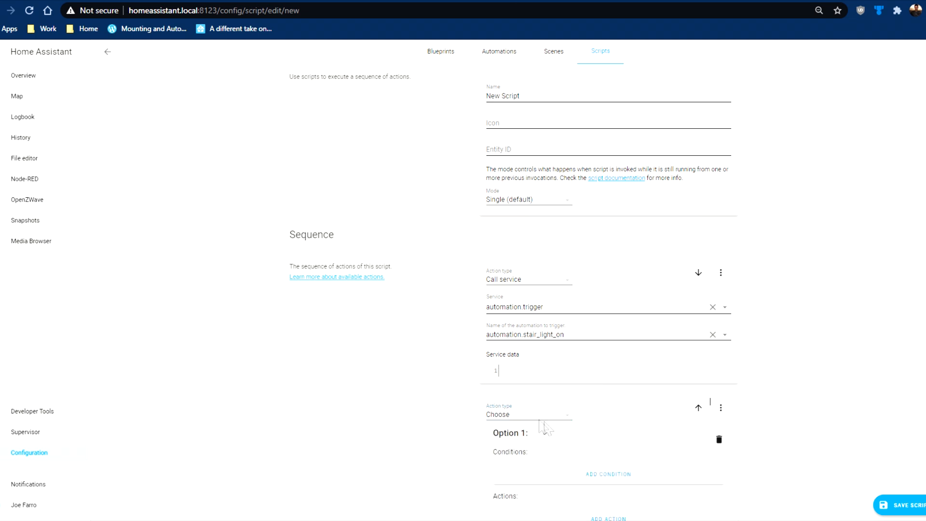
scroll(671, 434, down, 1)
scroll(670, 433, down, 2)
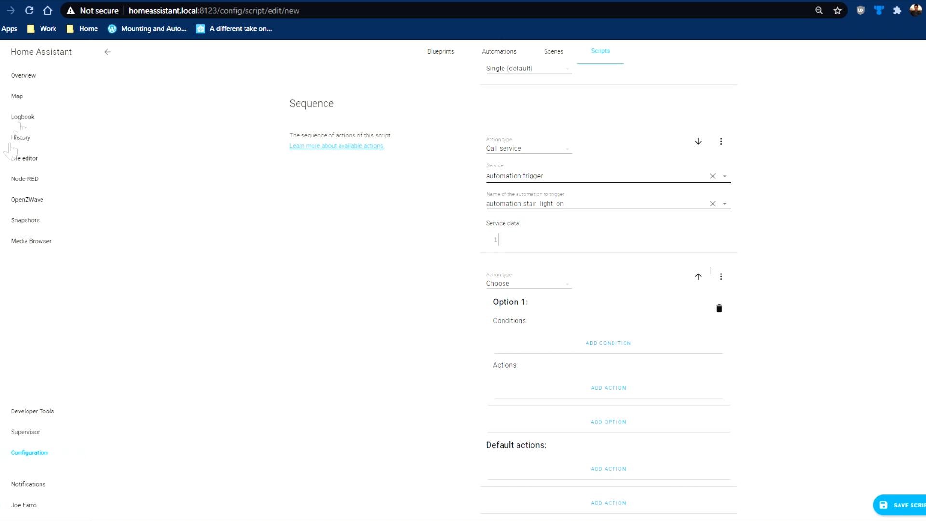
- Add an entity-based card for the automation "AI Capture Backyard Motion" to the Home view of the Overview dashboard
click(27, 80)
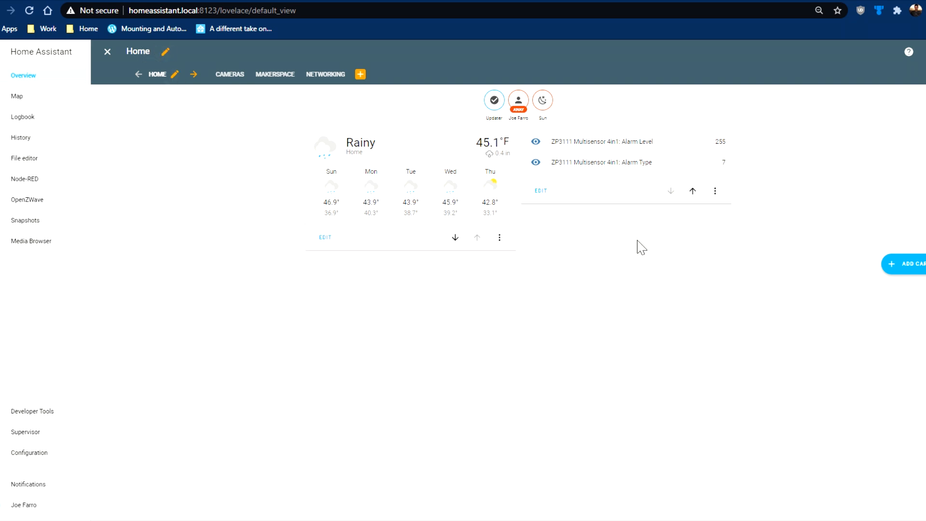
click(913, 269)
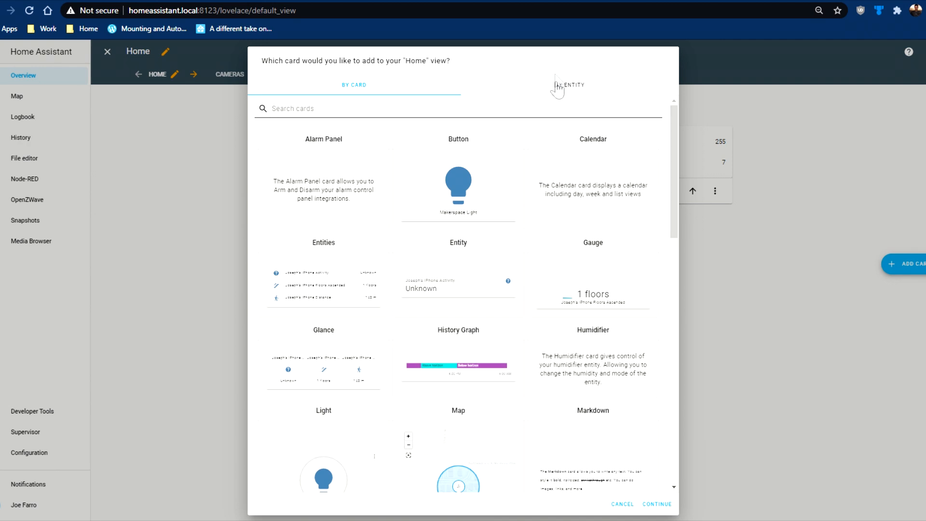
click(571, 92)
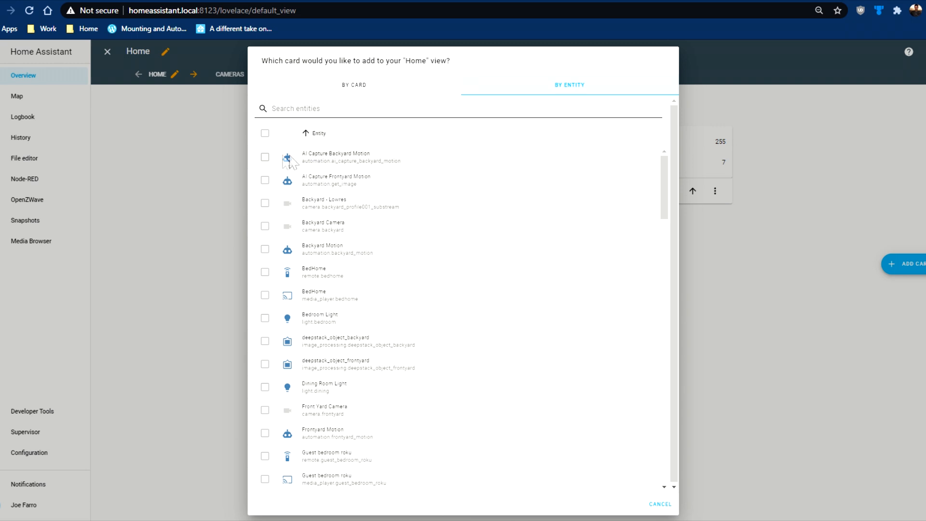
click(265, 157)
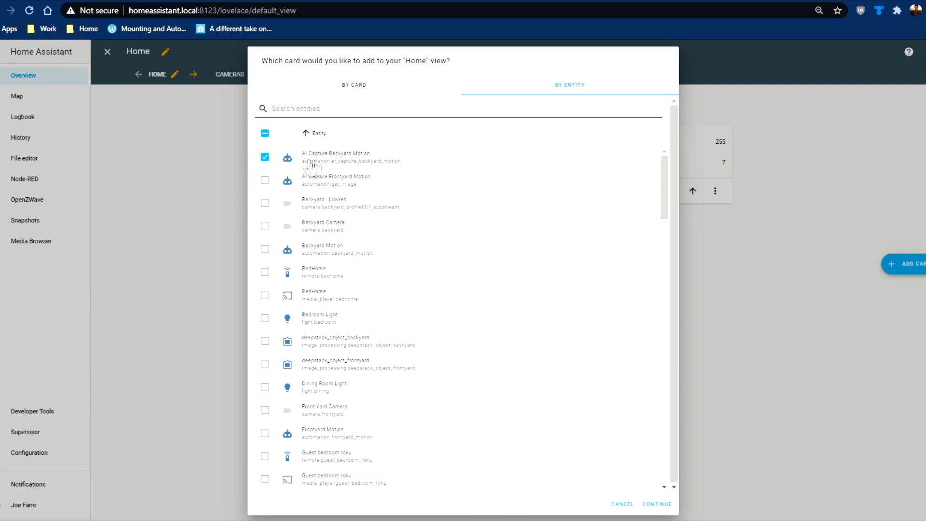
click(649, 505)
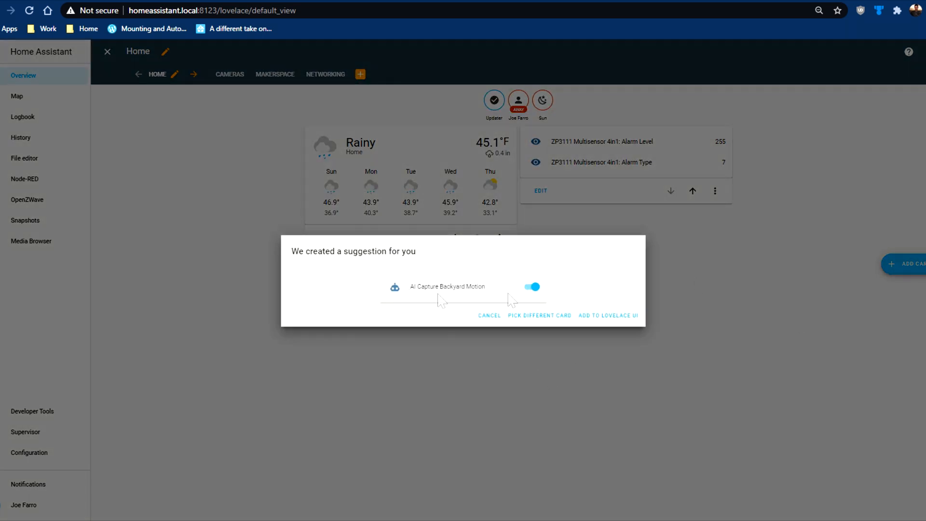
click(598, 316)
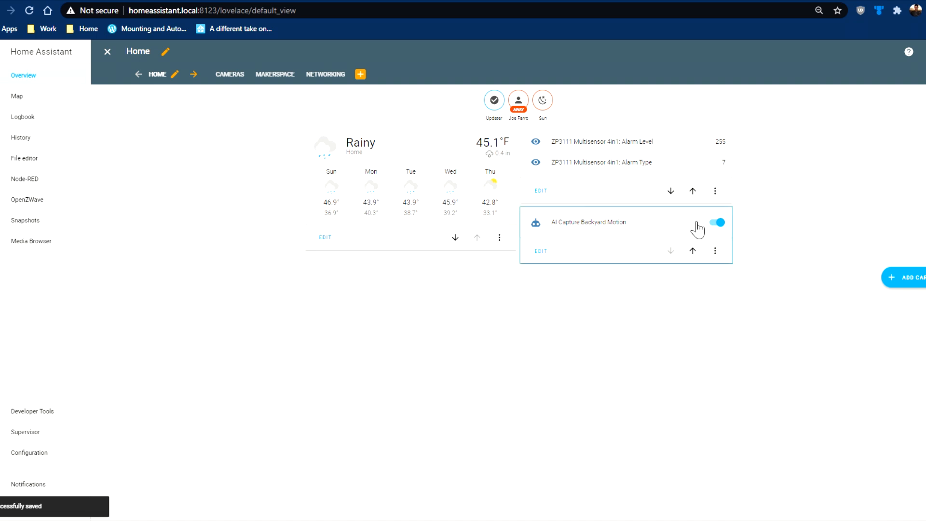
- Leave dashboard editing and open the details of the "AI Capture Backyard Motion" automation
click(108, 51)
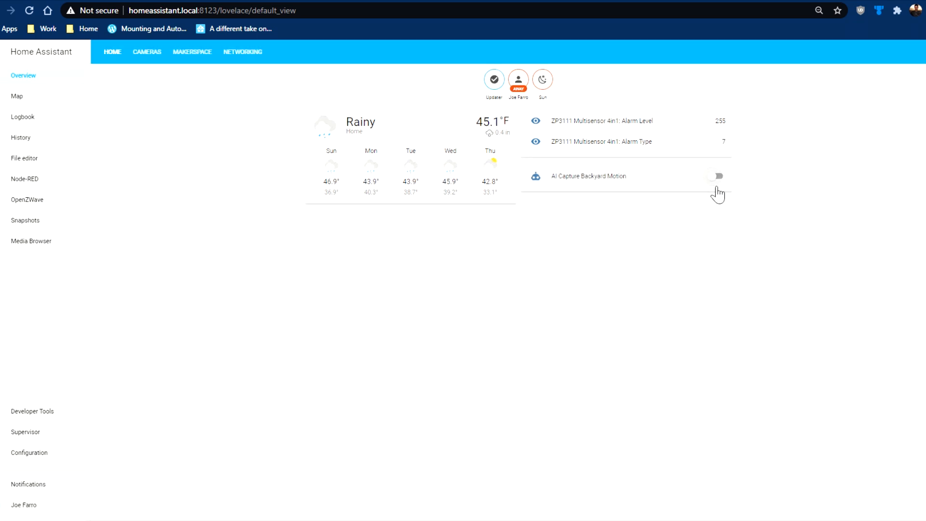
click(535, 176)
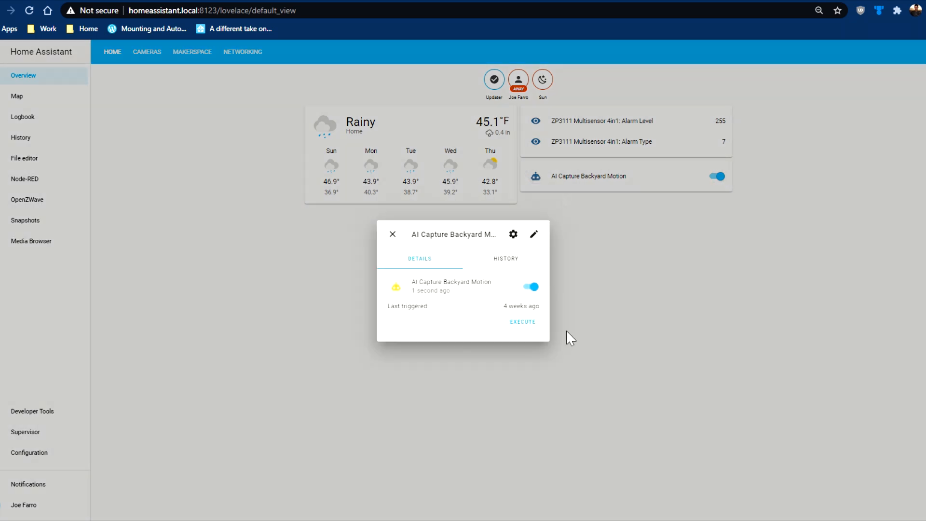